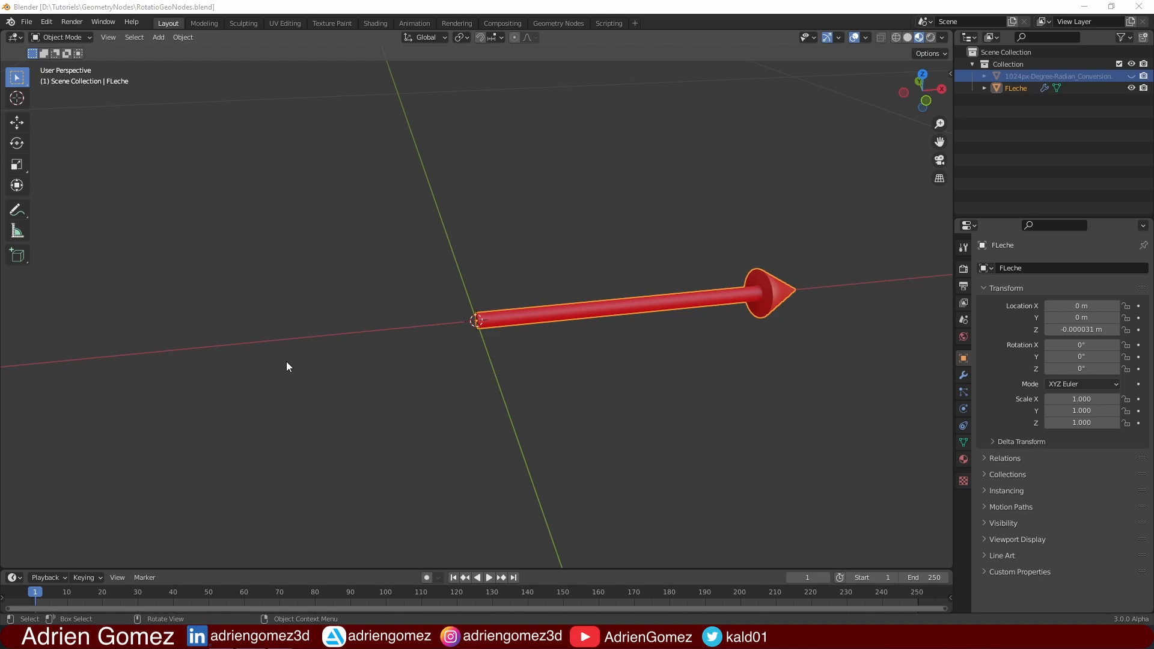
- Switch to the Geometry Nodes workspace and create a new geometry node tree for the arrow
click(558, 23)
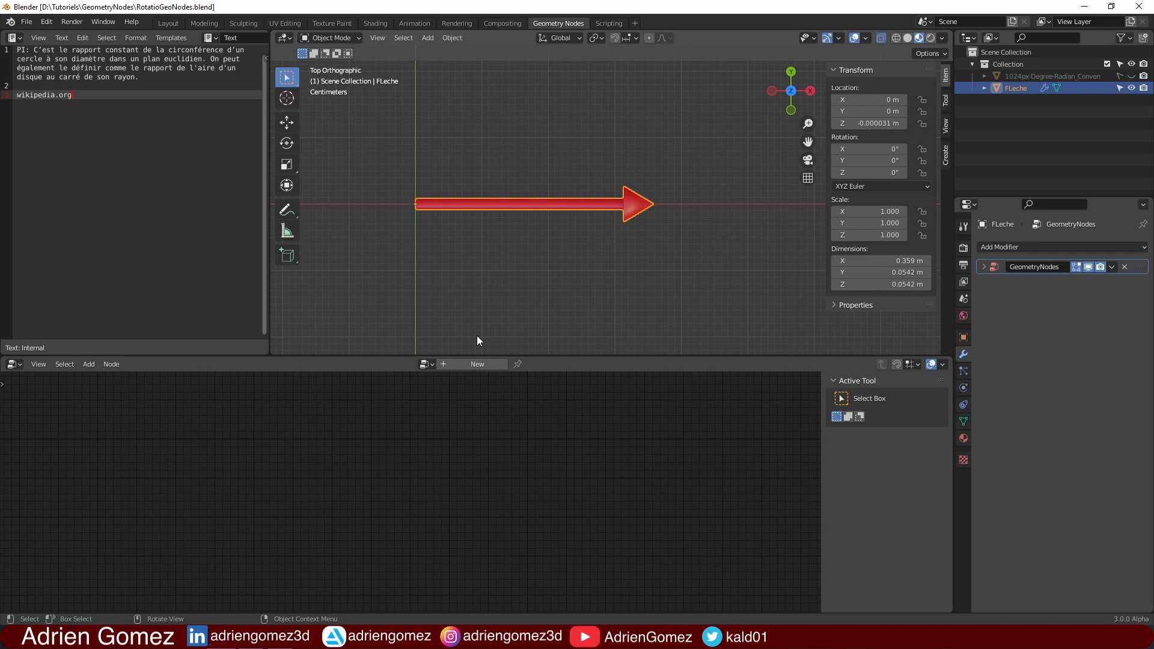
click(479, 363)
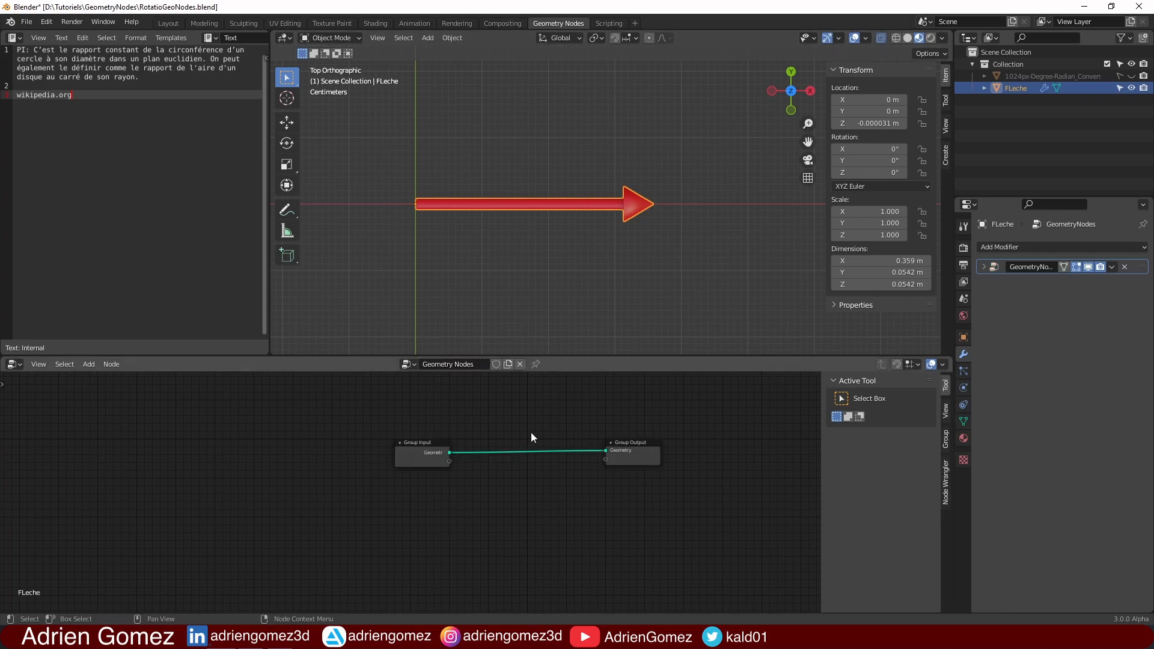
scroll(523, 421, up, 4)
key(Home)
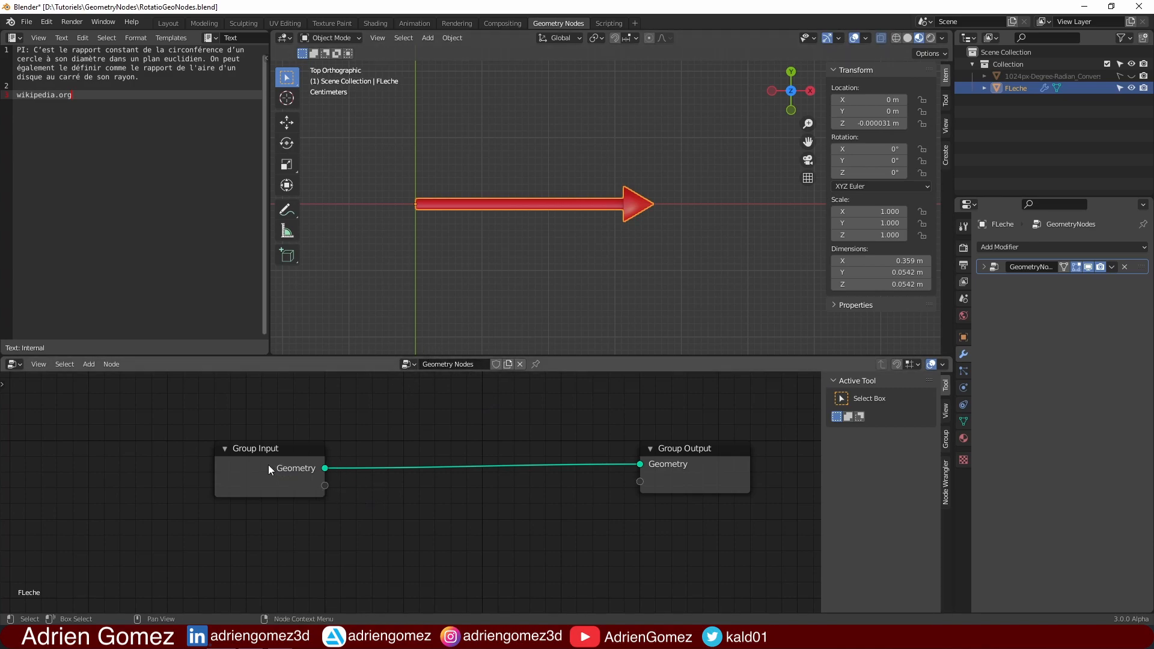
- Insert a Transform node on the geometry link between Group Input and Group Output
key(shift+a)
mouse_move(453, 477)
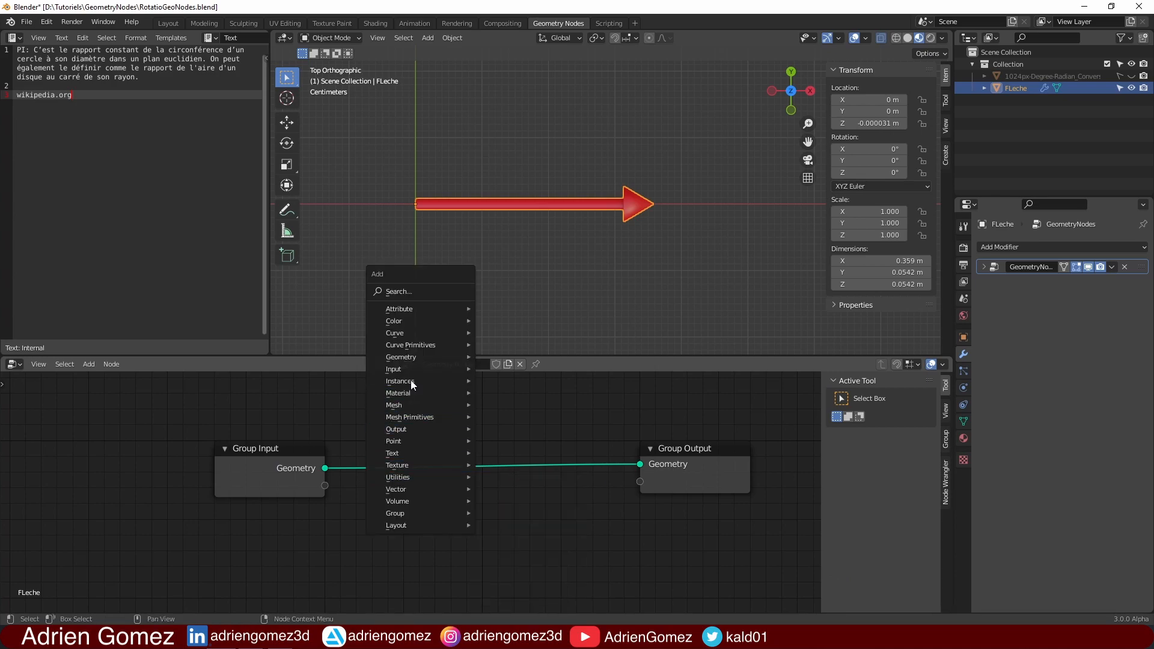
mouse_move(413, 359)
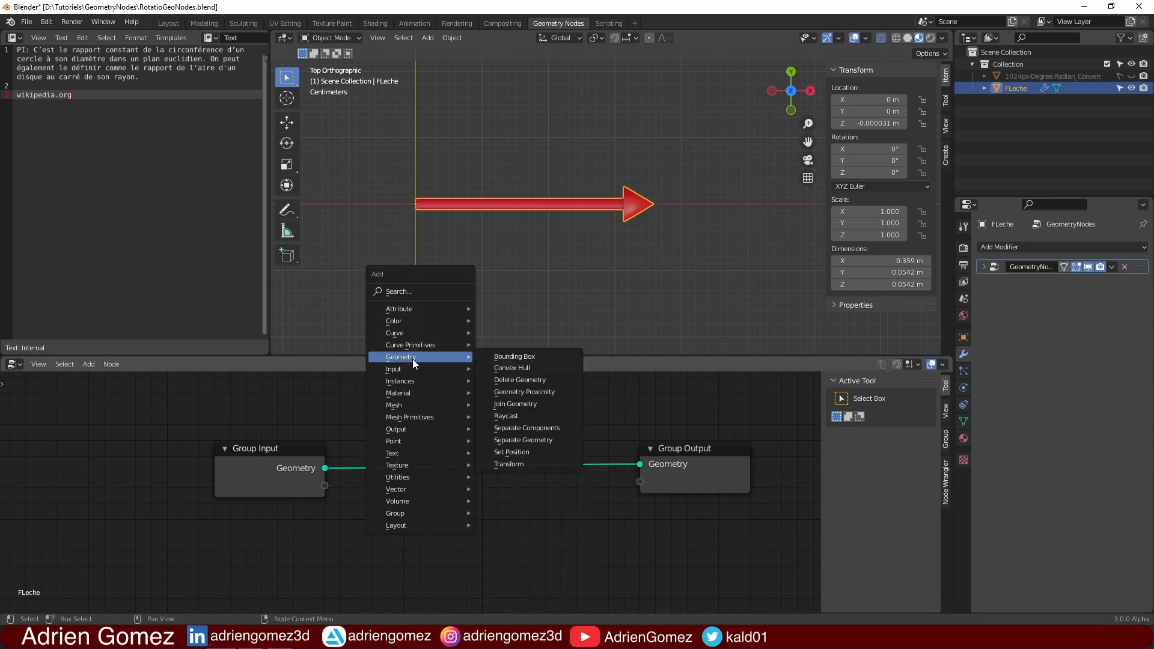
click(518, 465)
click(490, 468)
middle_drag(512, 561, 496, 497)
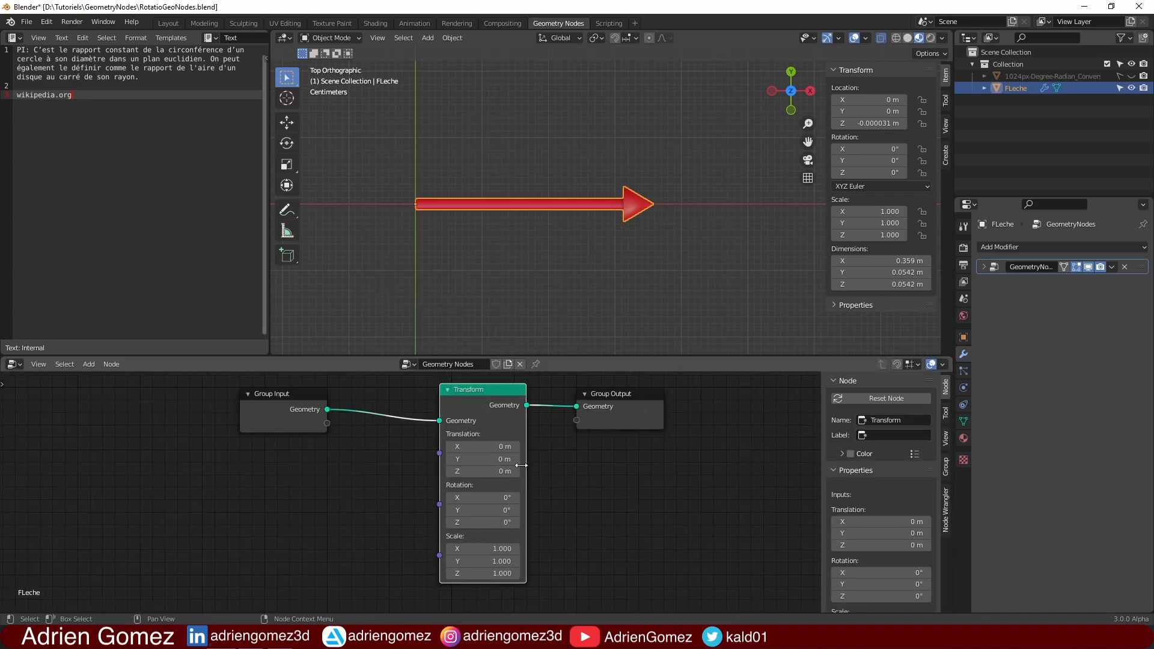
- Set the Transform node's Z rotation to 45°
click(487, 527)
text(45)
key(Return)
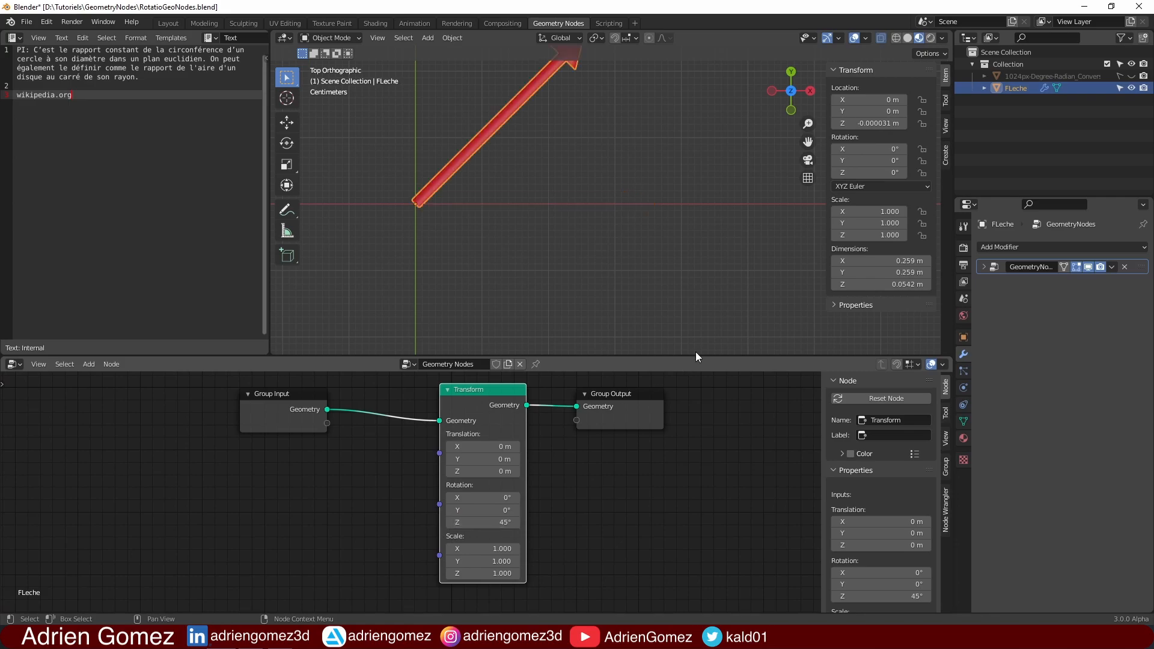
scroll(577, 202, down, 3)
shift+middle_drag(591, 214, 595, 258)
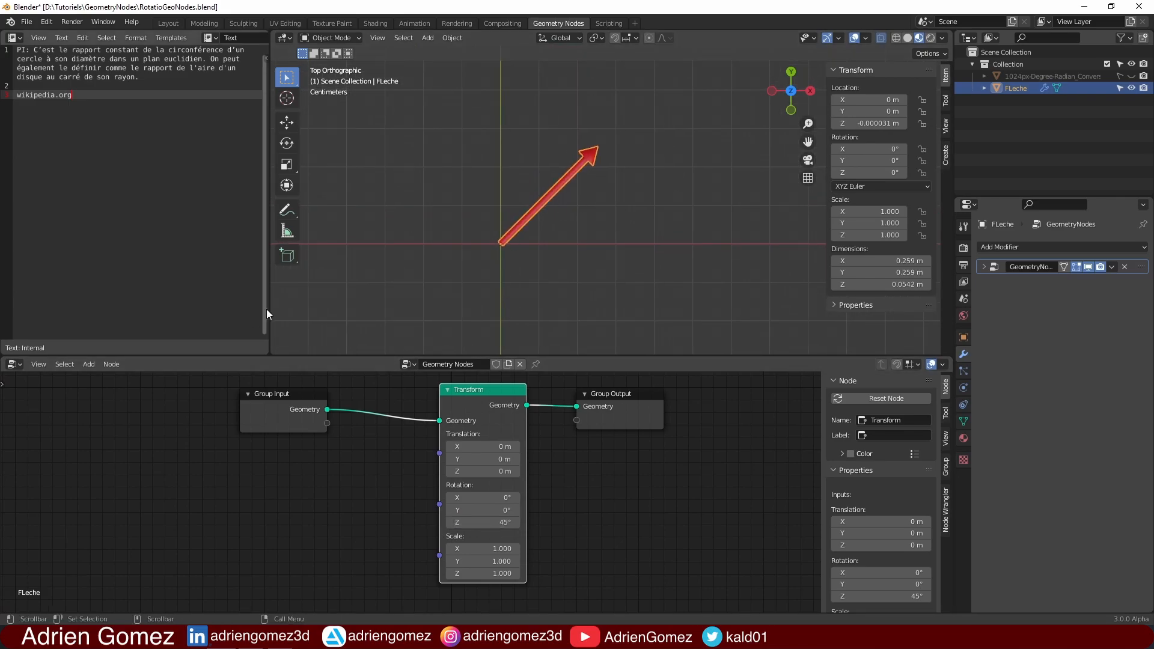
- Make room beside Group Input, add a Combine XYZ node and connect its Vector output to the Transform node's Rotation
drag(284, 394, 199, 404)
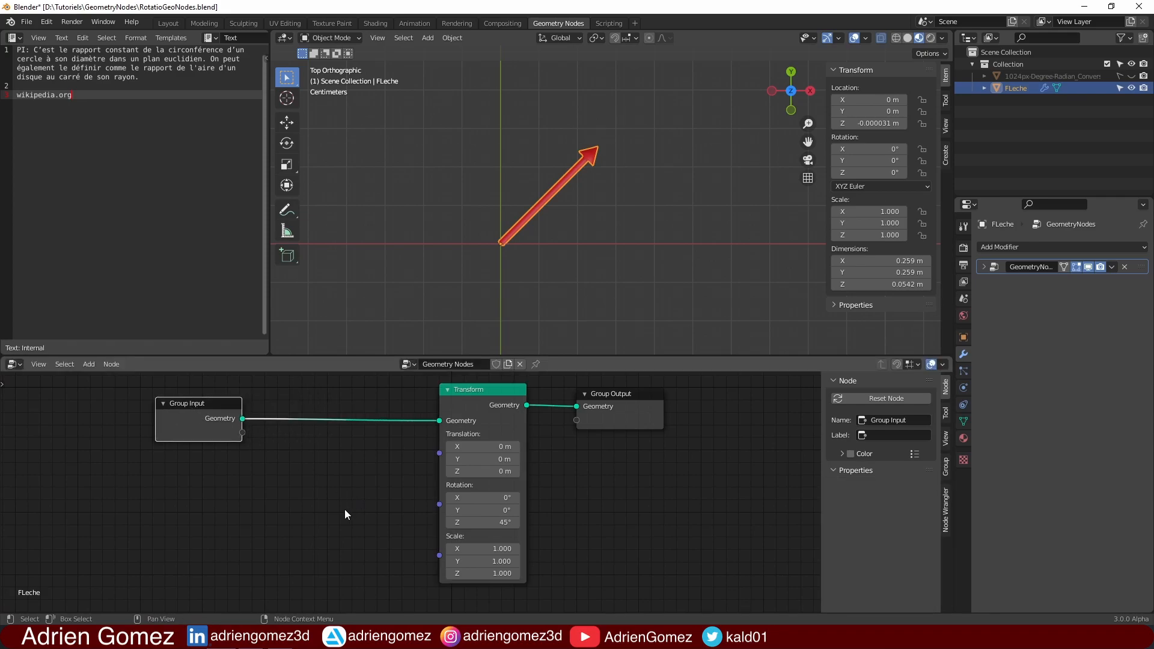
key(shift+a)
mouse_move(348, 522)
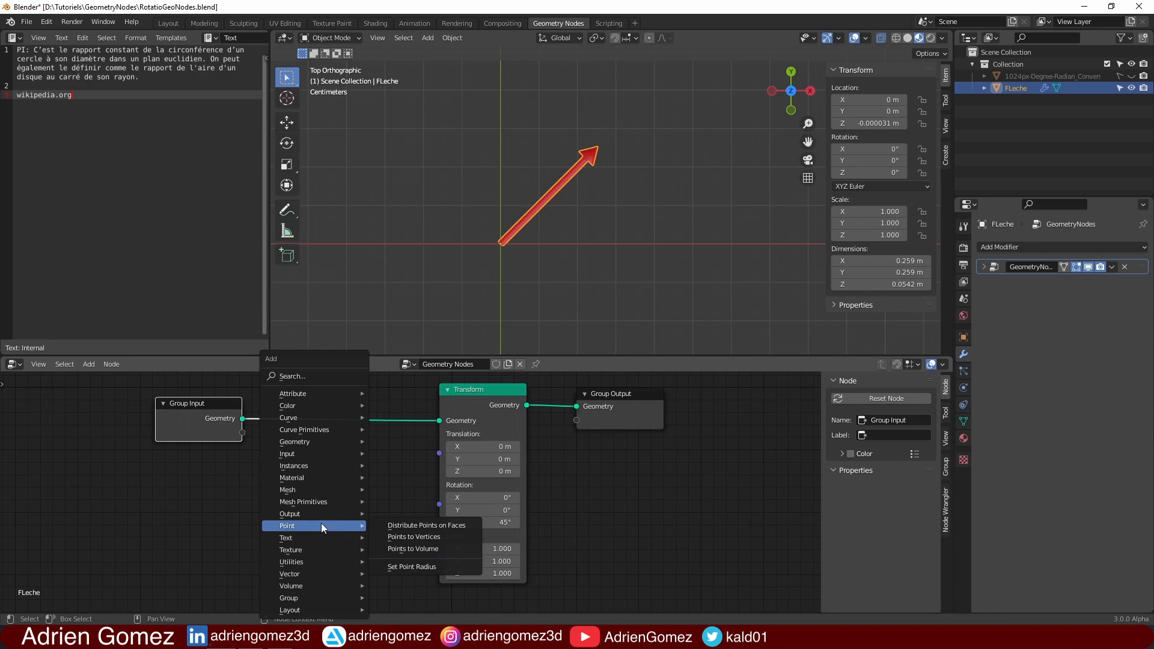
mouse_move(288, 572)
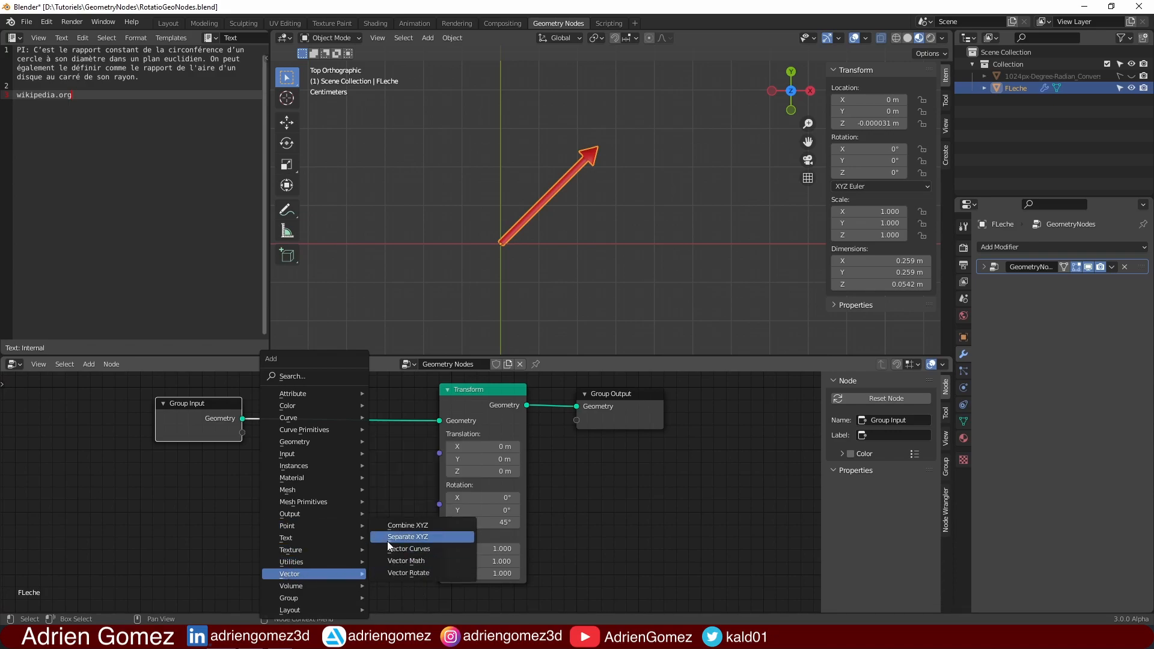
click(401, 526)
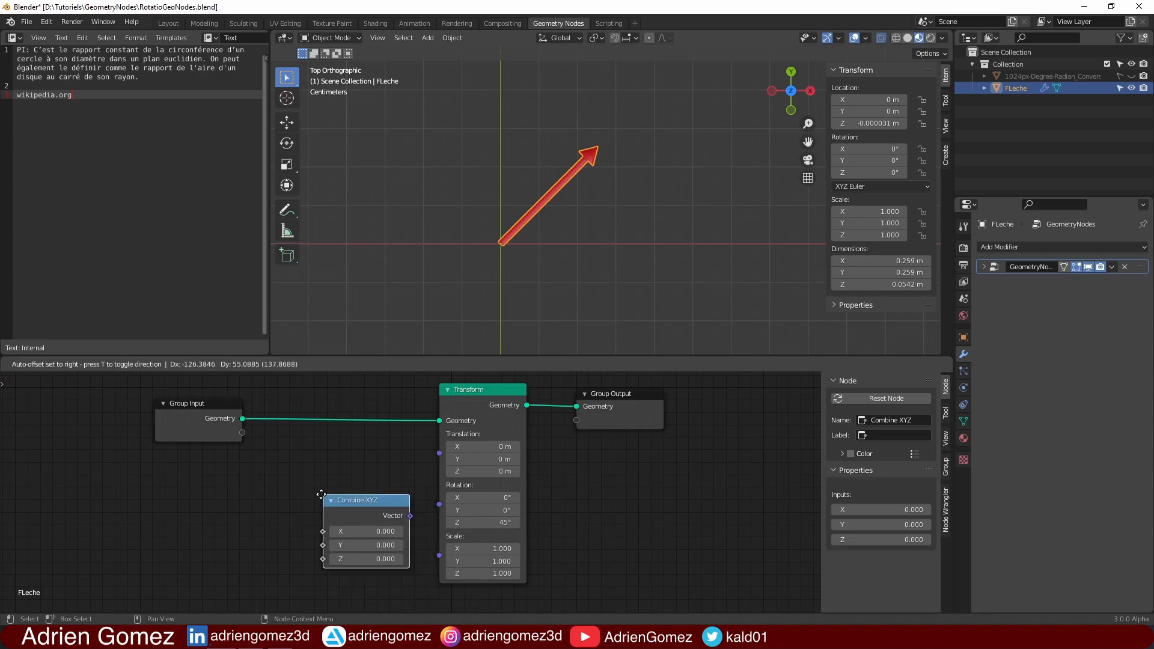
click(392, 513)
drag(407, 516, 439, 504)
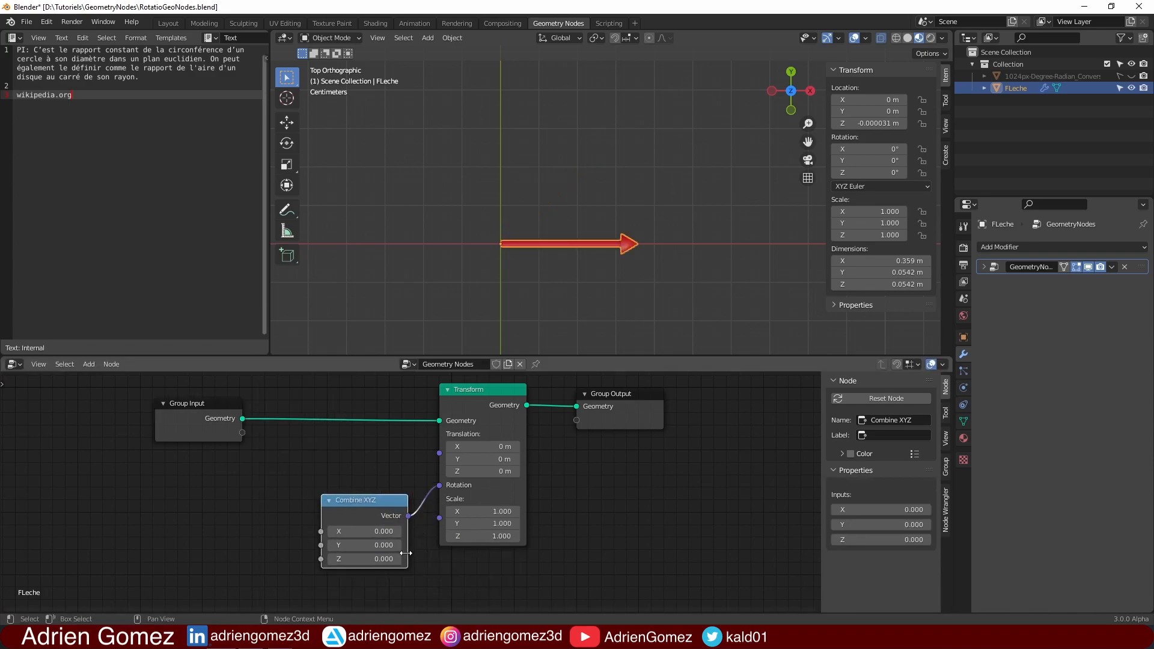
- Try a Combine XYZ Z value of 45, unlinking and relinking Rotation to compare it with the Transform node's own angle
click(384, 560)
text(45)
key(Return)
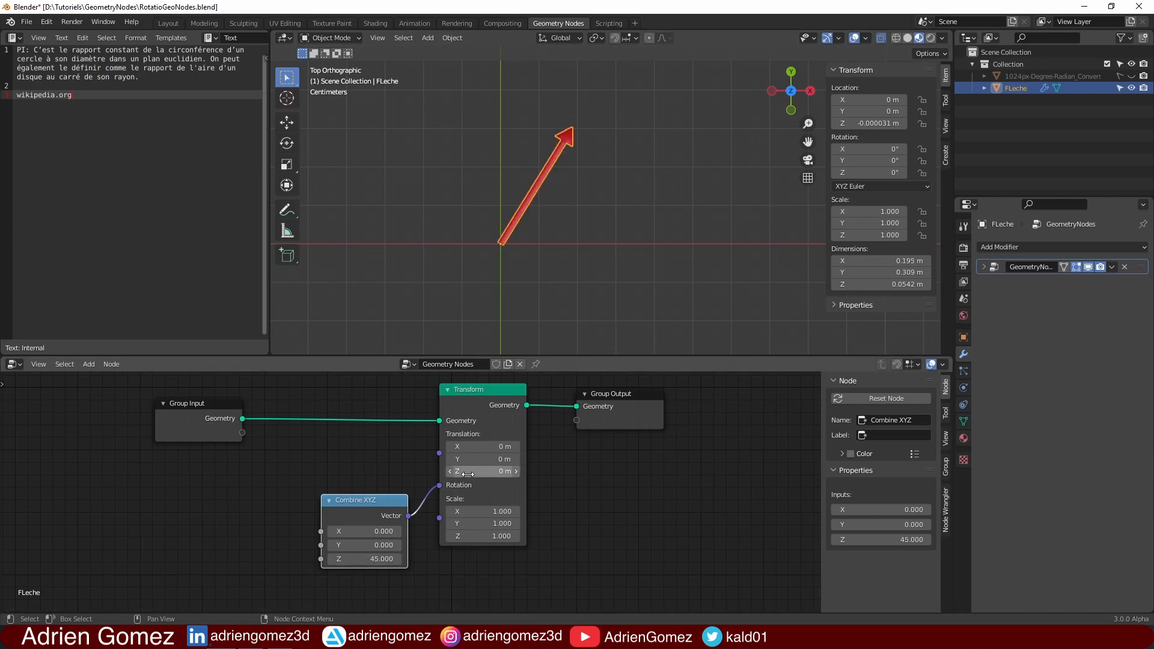
drag(439, 485, 410, 463)
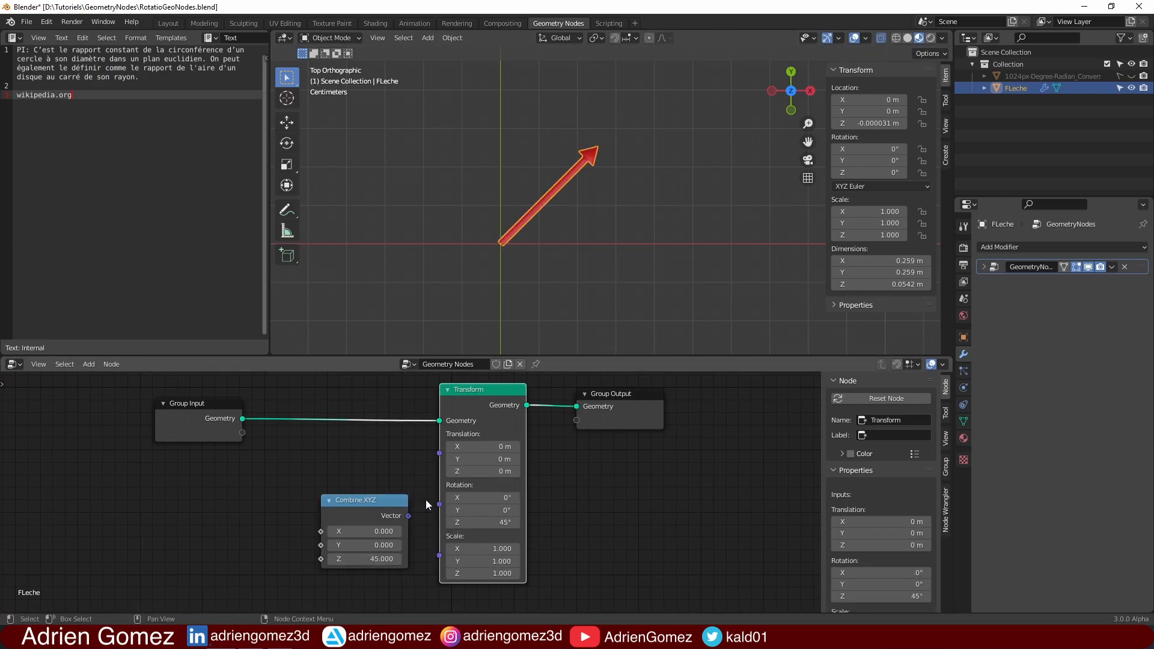
drag(408, 514, 439, 504)
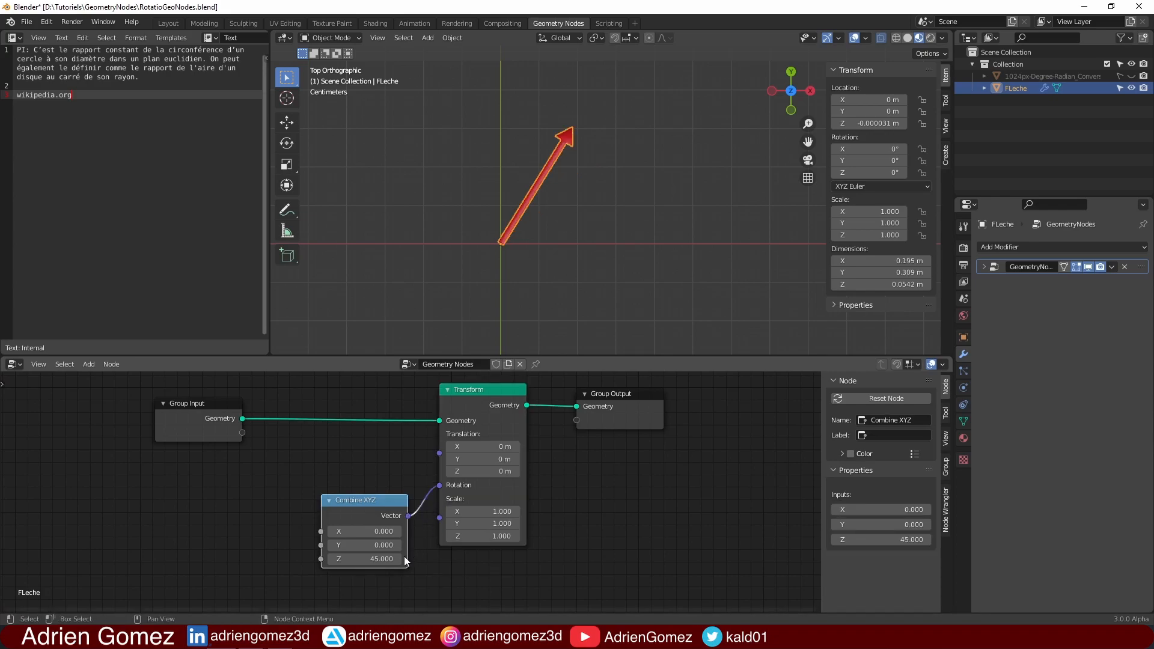
- Reset the Combine XYZ Z value to 0 and gradually raise it to 3.150 to turn the arrow half a revolution
click(380, 560)
text(0)
key(Return)
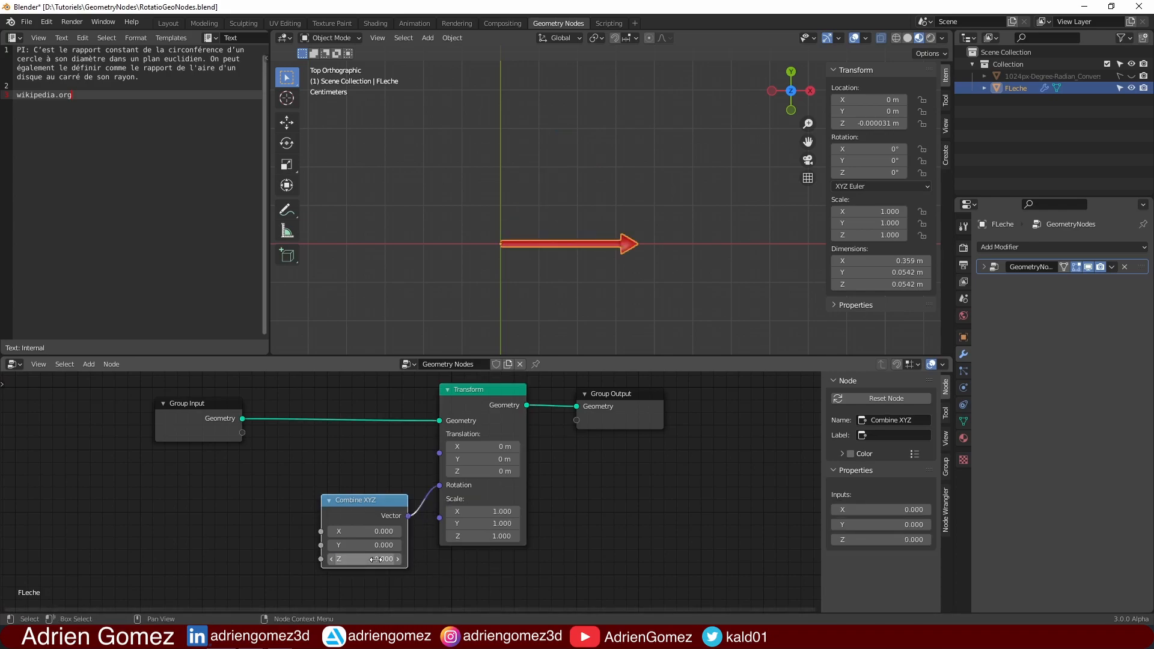
drag(376, 560, 566, 560)
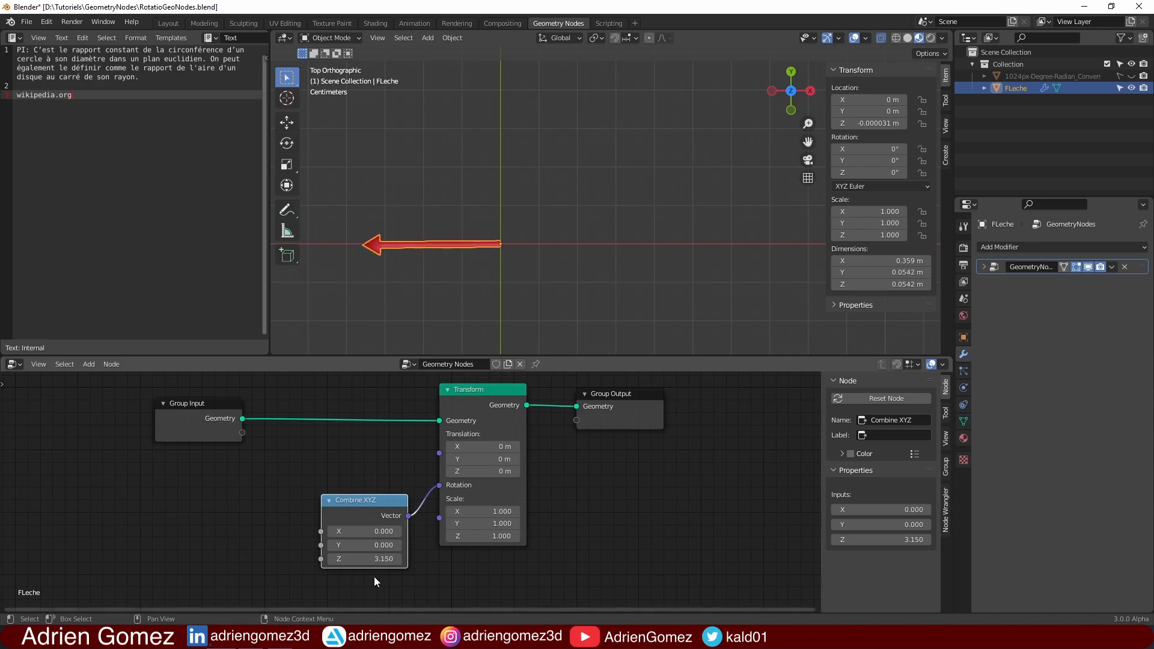
- Set the Combine XYZ node's Z value to 3.14
click(389, 563)
text(3.14)
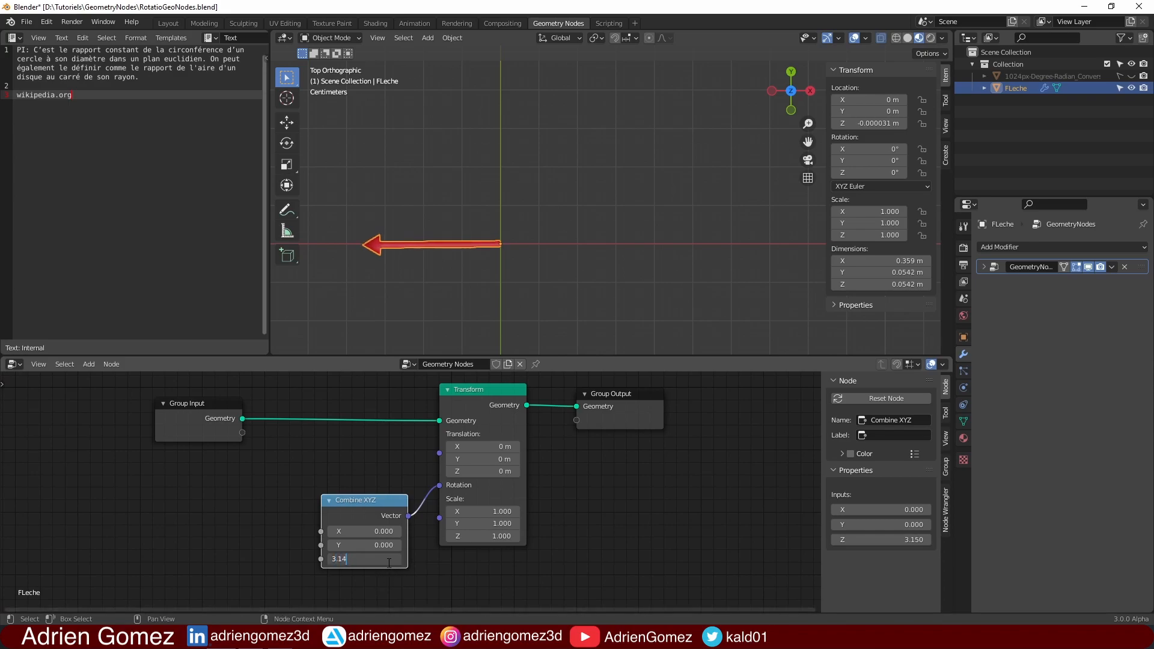
key(Return)
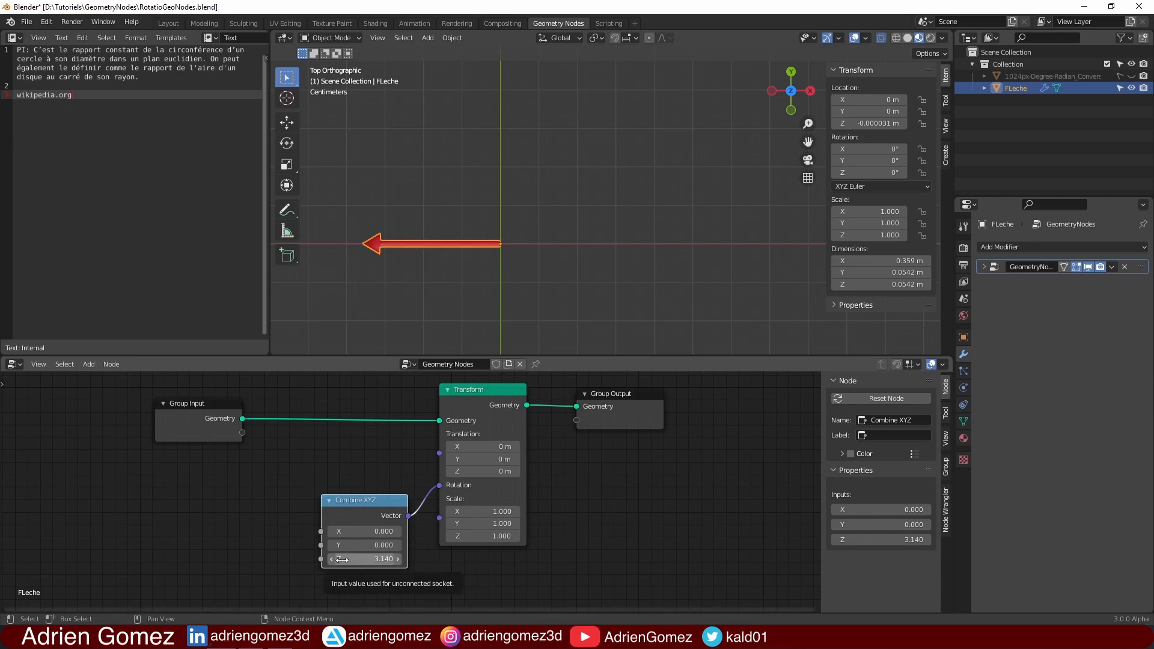
- Add a Value node set to pi and connect it to the Z input of Combine XYZ
middle_drag(268, 469, 327, 454)
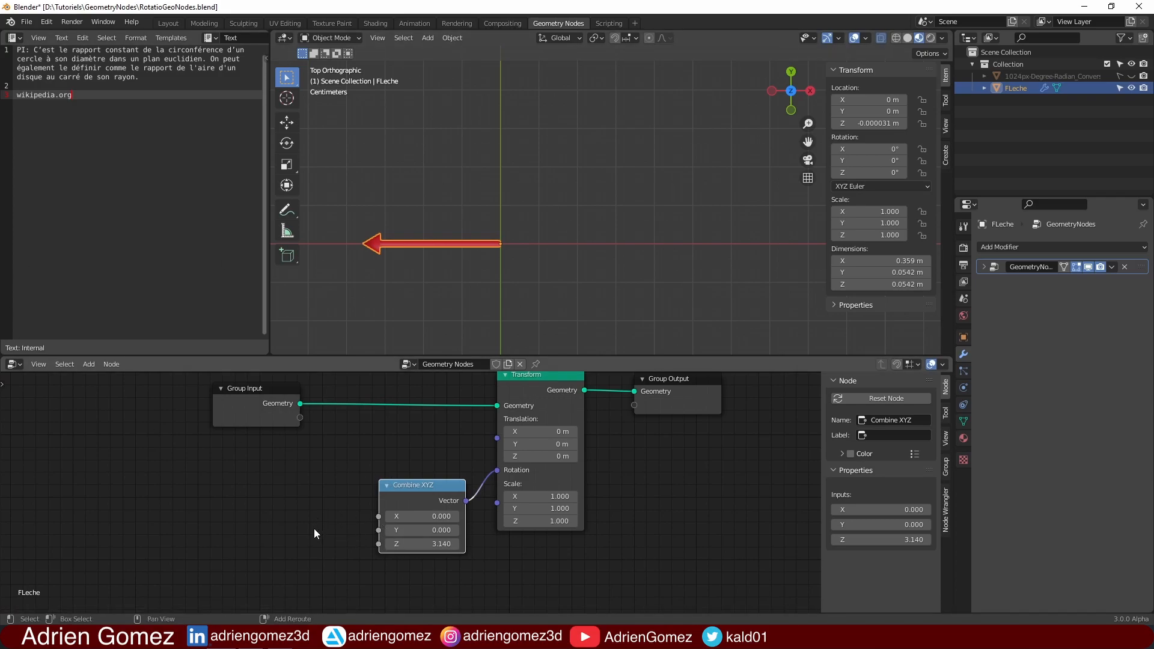
key(shift+a)
mouse_move(157, 391)
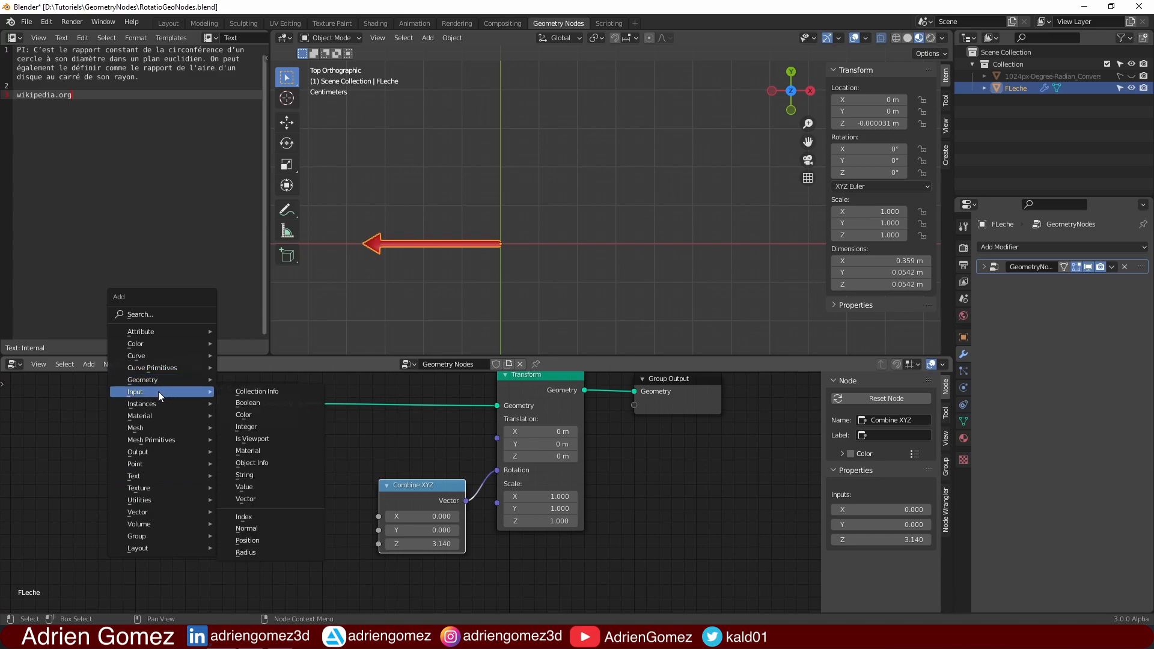
click(256, 486)
click(148, 474)
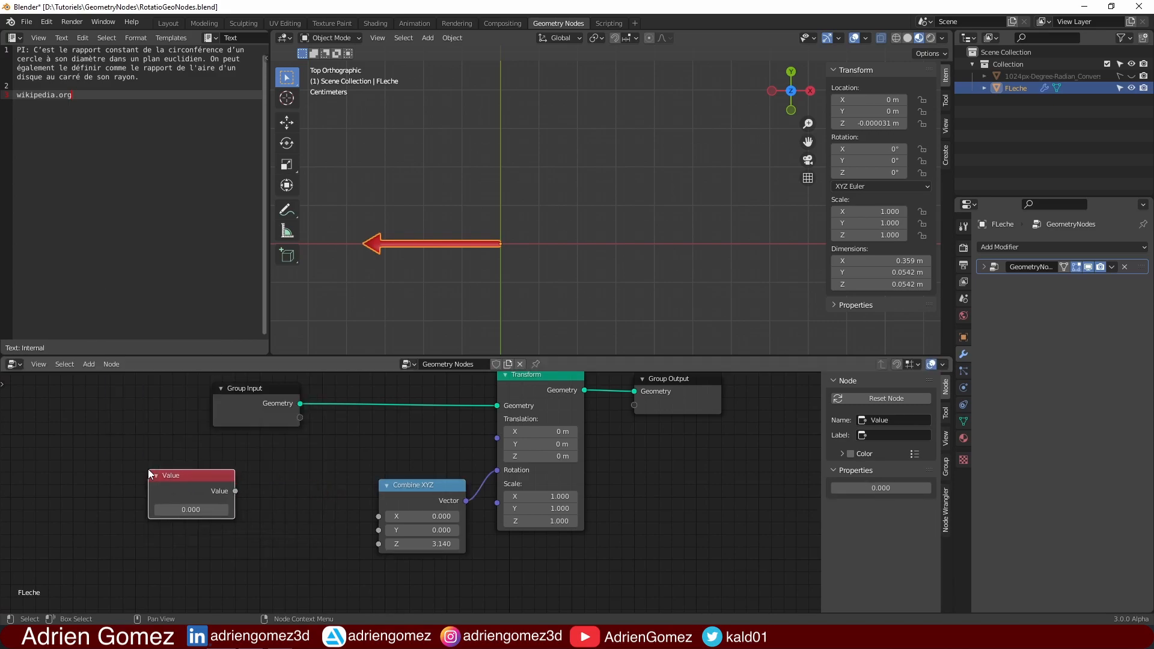
click(184, 509)
text(pi)
key(Return)
drag(199, 480, 382, 546)
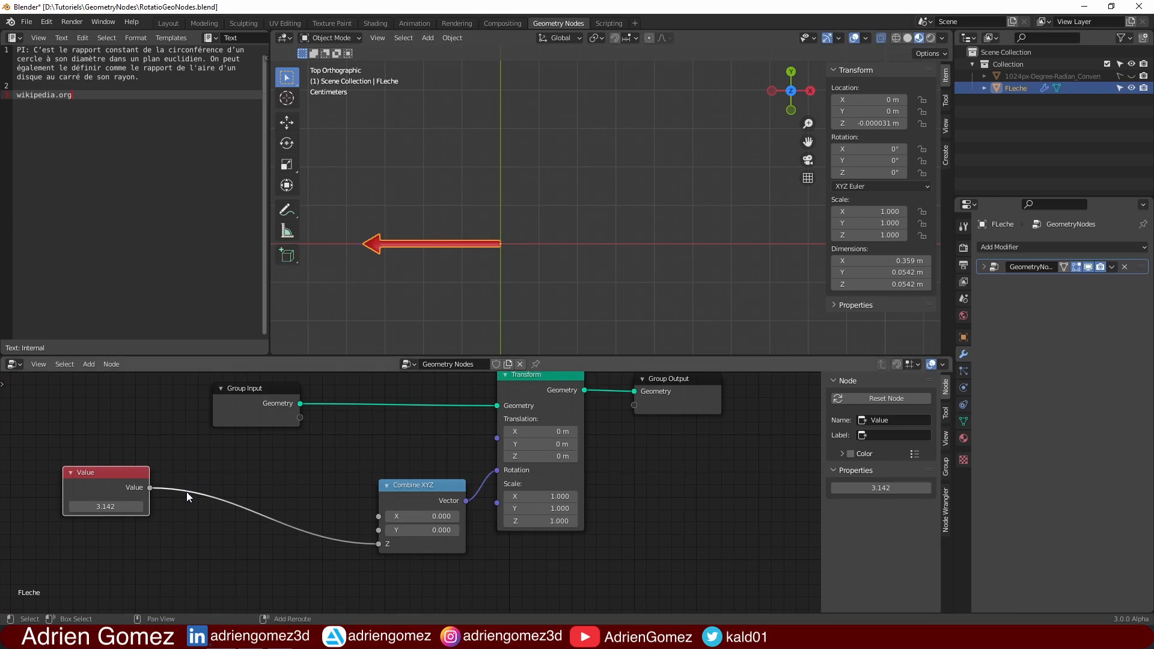
- Remove the Math node from Quick Favorites and add it back
key(shift+a)
mouse_move(186, 492)
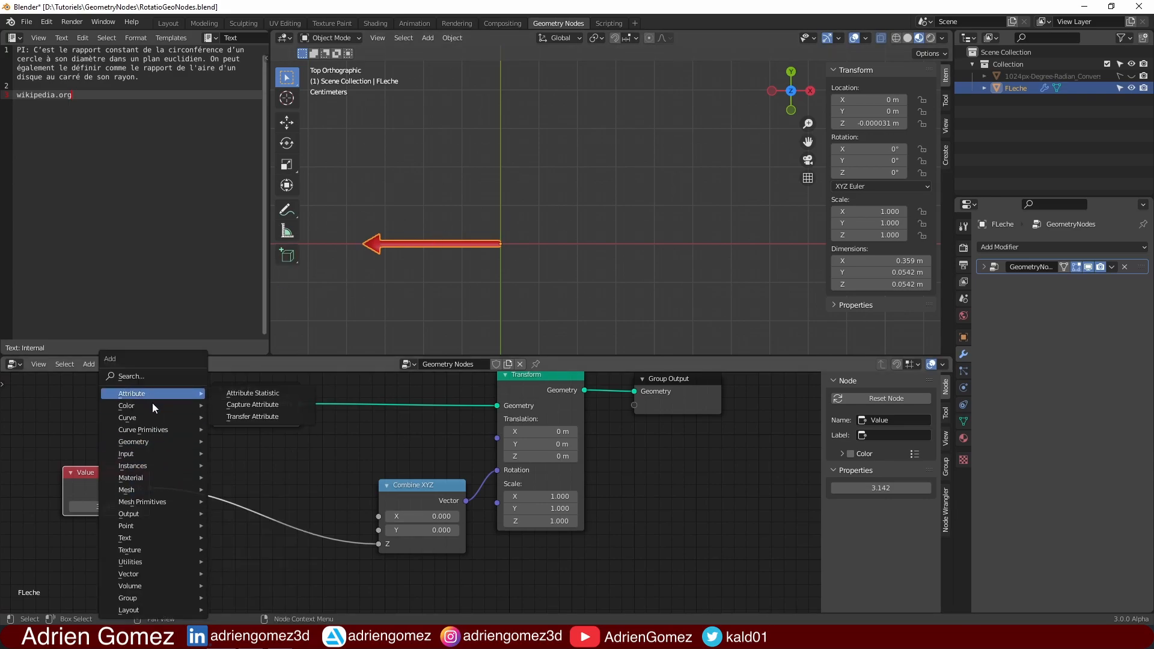
mouse_move(139, 542)
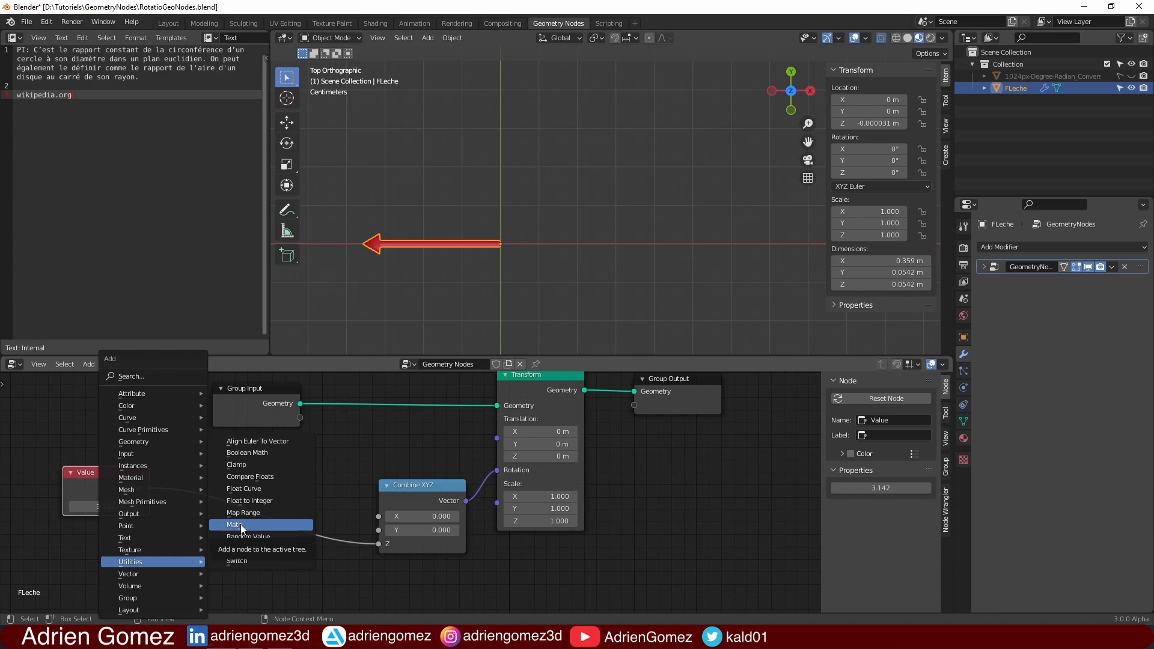
right_click(240, 524)
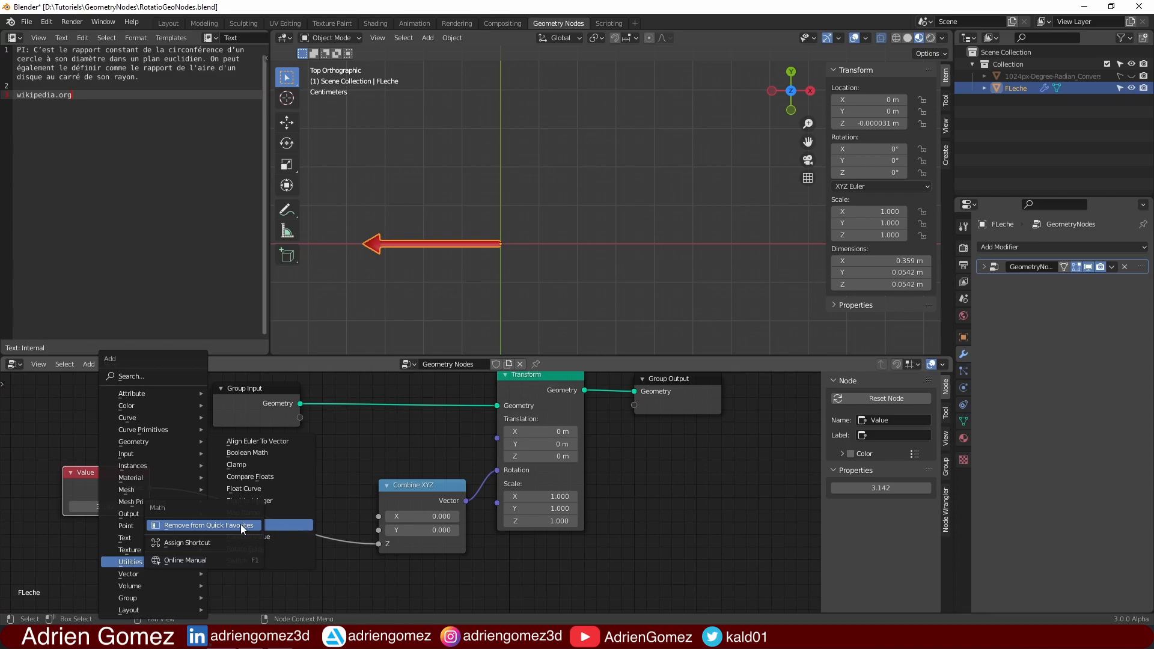
click(225, 524)
right_click(246, 525)
click(247, 525)
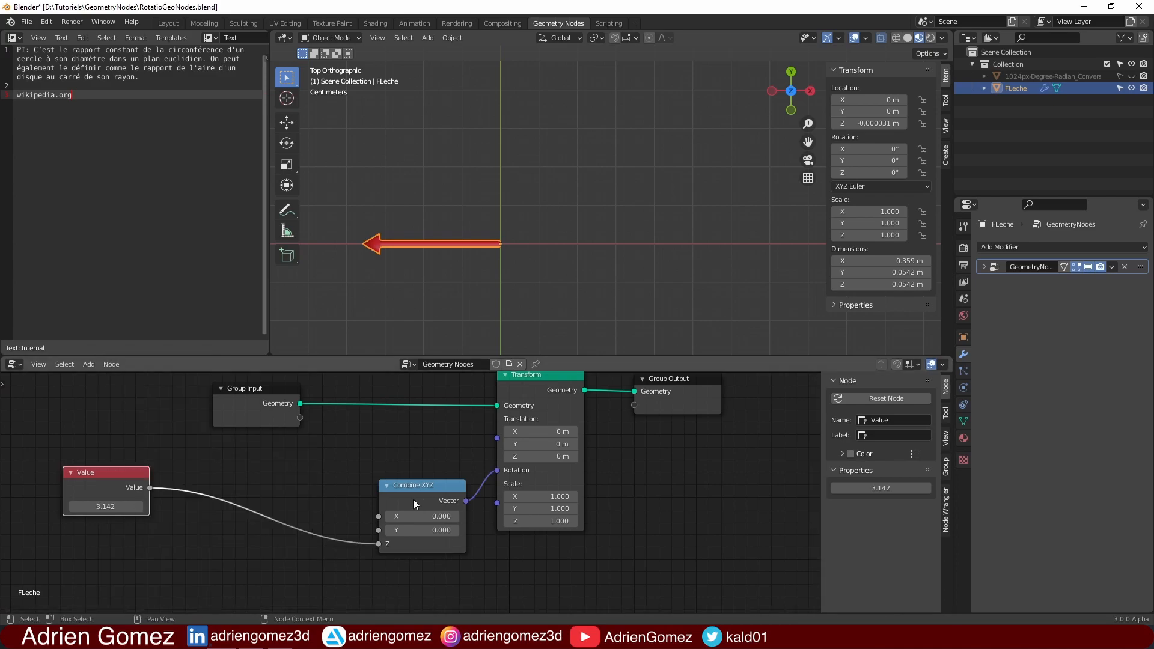
- Insert a Math node from Quick Favorites between Value and Combine XYZ, set to Multiply with a second value of 2
key(q)
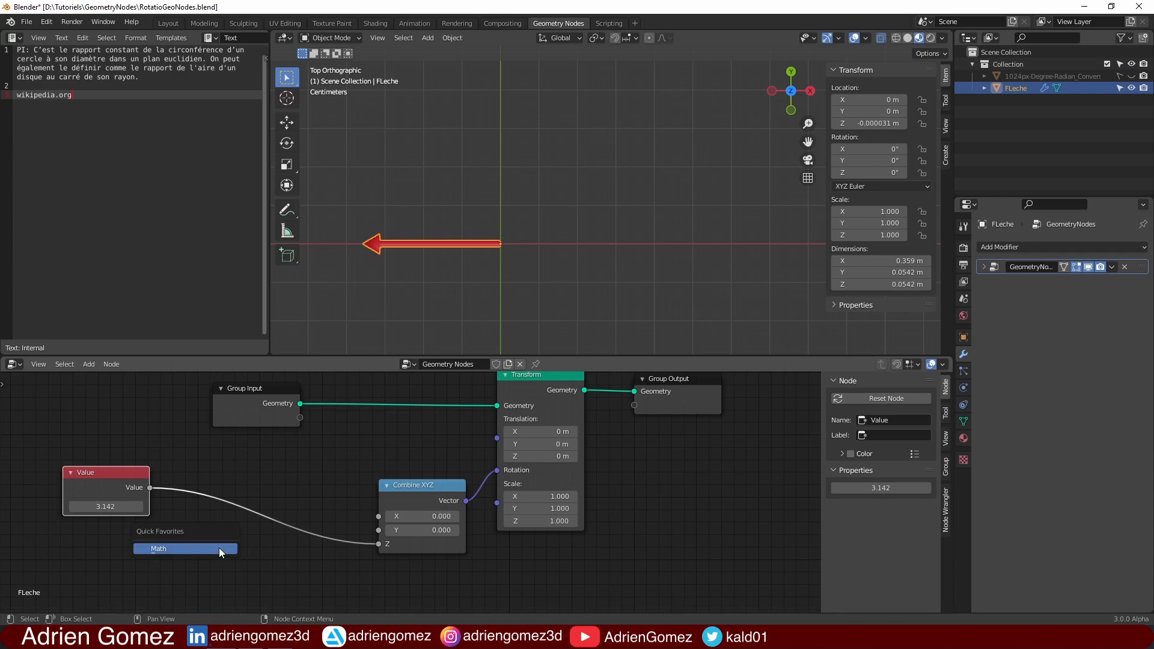
click(219, 548)
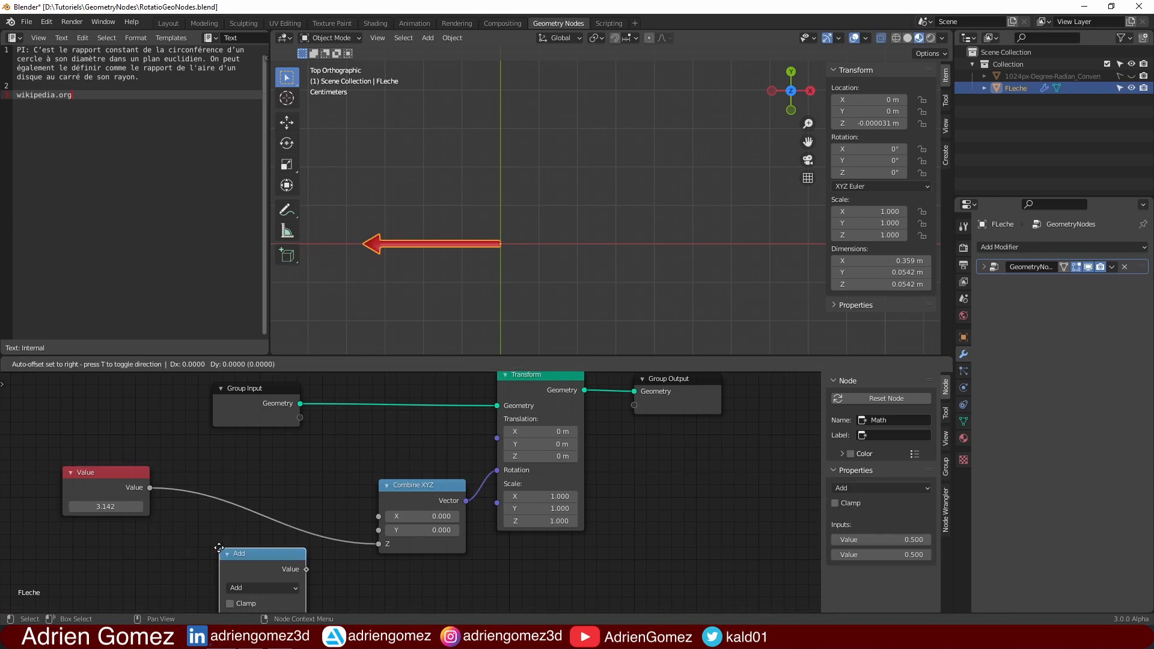
click(247, 502)
click(248, 506)
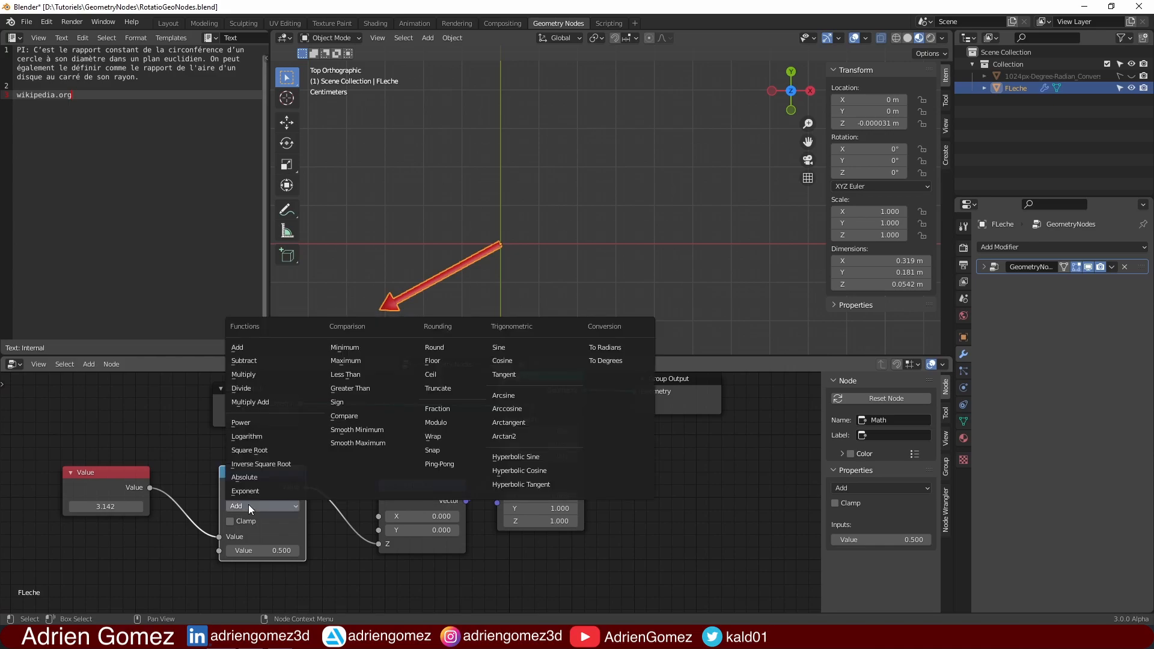
click(251, 374)
click(262, 551)
text(2)
key(Return)
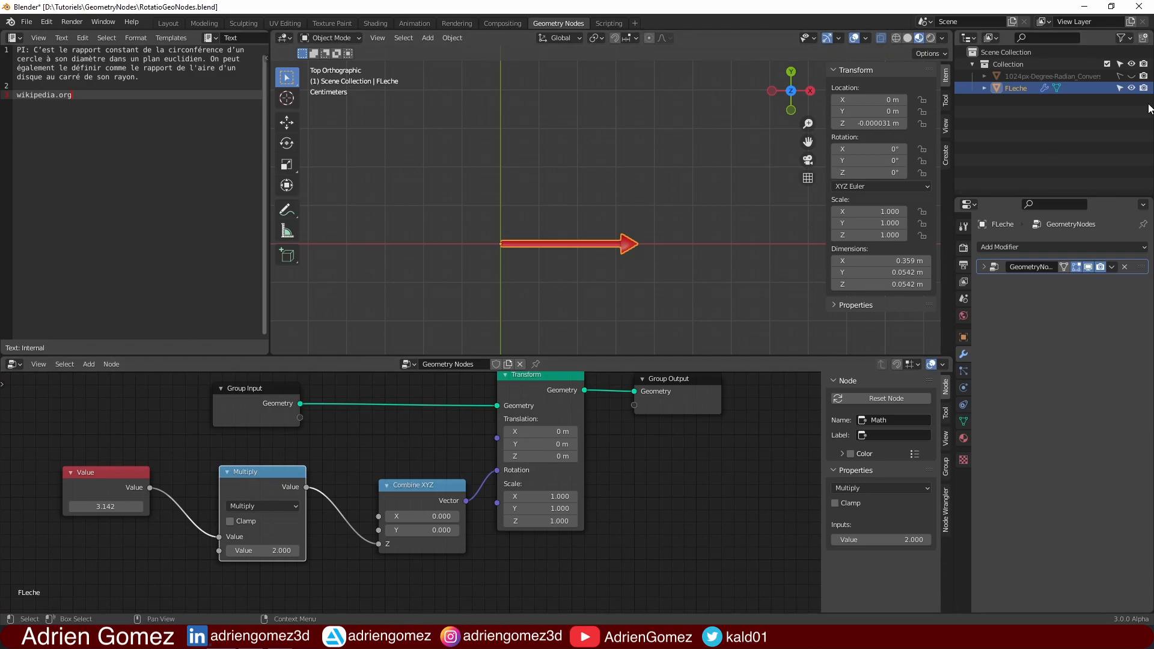
- Unhide the degree-radian conversion image behind the arrow and examine its angle scales around the circle
click(1131, 76)
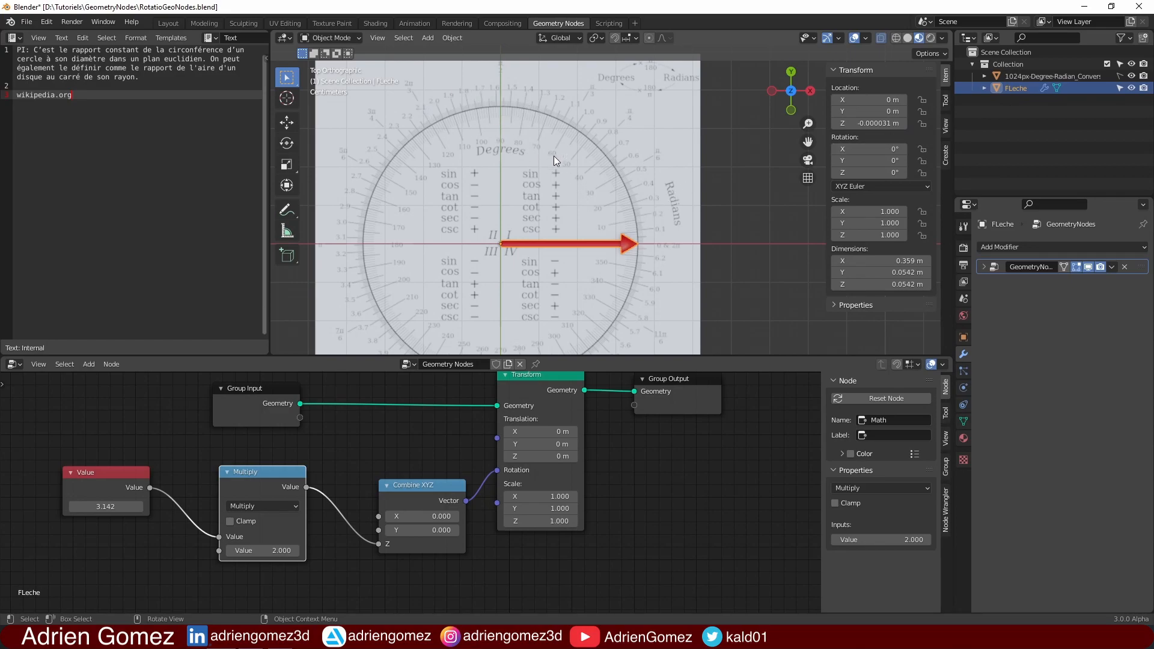
scroll(585, 164, up, 2)
shift+middle_drag(586, 171, 695, 279)
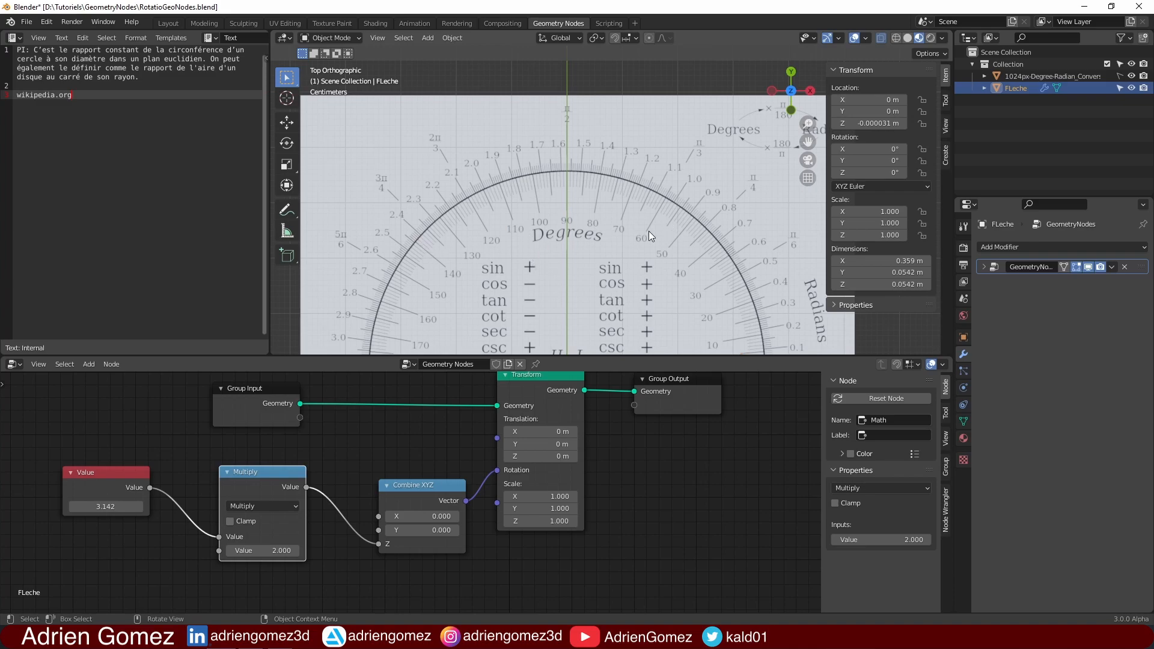
scroll(673, 212, down, 2)
scroll(659, 234, up, 3)
shift+middle_drag(685, 228, 550, 181)
scroll(563, 207, down, 1)
shift+middle_drag(559, 237, 614, 193)
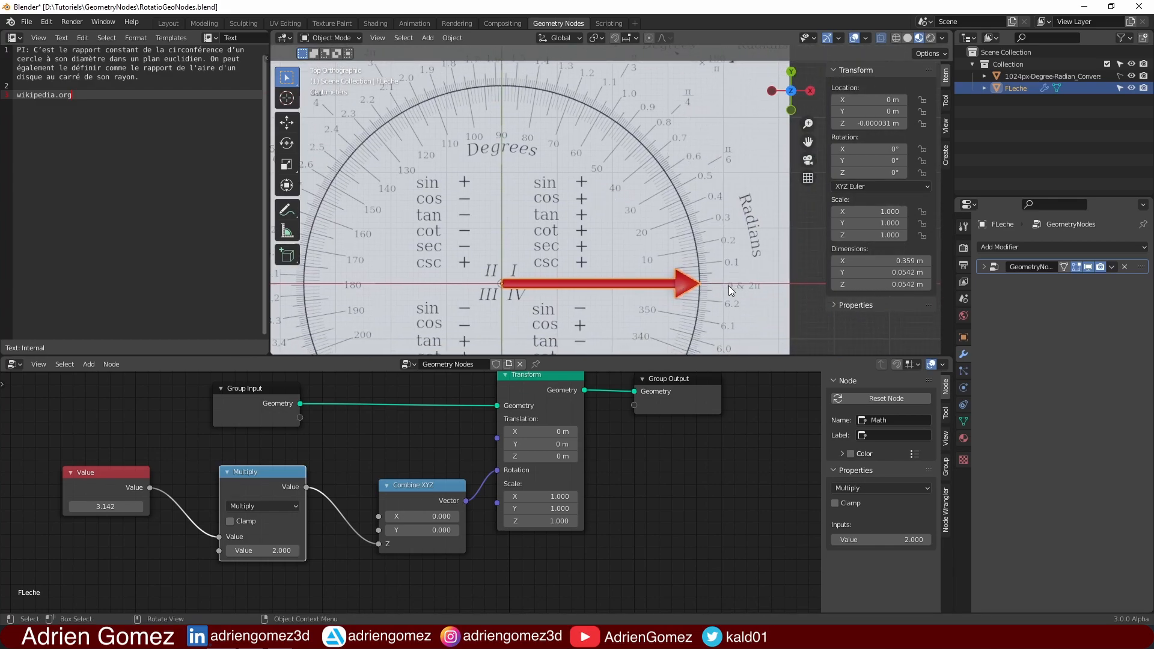
- Move the Multiply and Value nodes farther from Combine XYZ to make room for another node
scroll(729, 286, up, 3)
shift+middle_drag(742, 283, 641, 227)
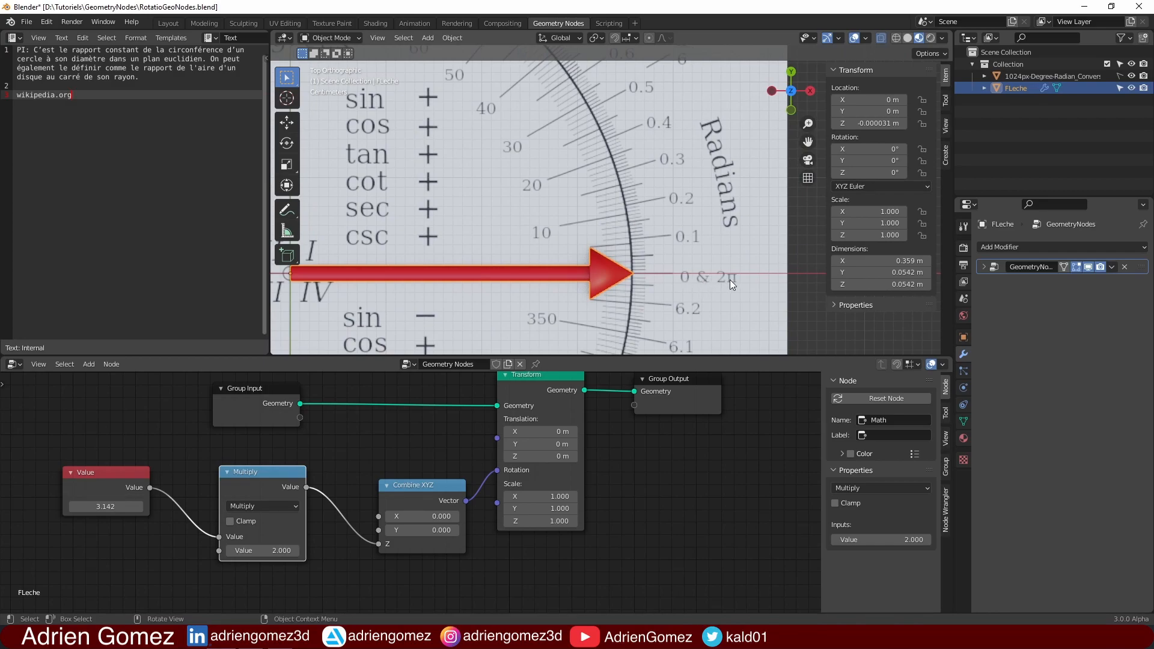
scroll(582, 248, down, 3)
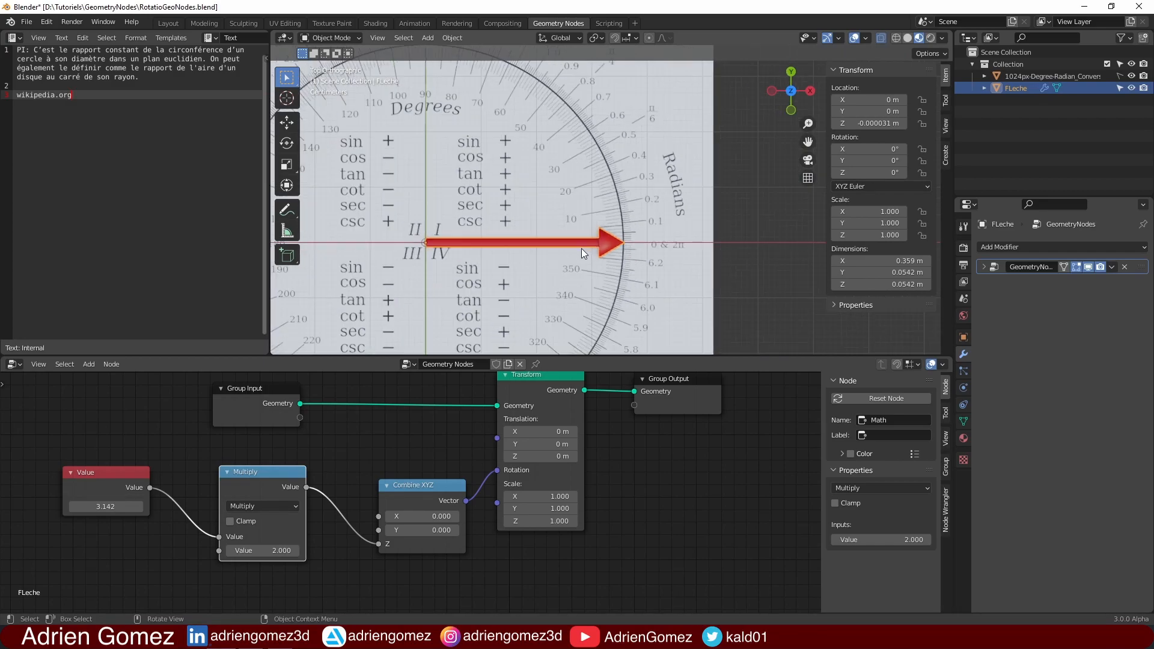
shift+middle_drag(575, 262, 669, 270)
drag(274, 478, 227, 476)
drag(117, 474, 102, 489)
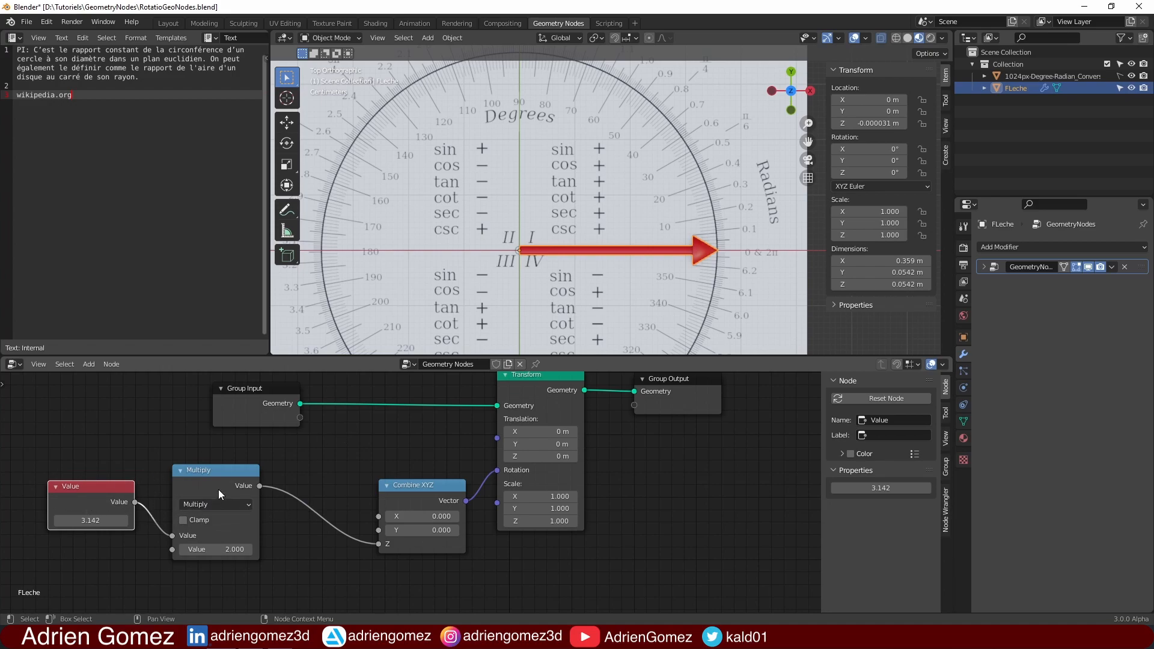
- Insert a Math node from Quick Favorites between Multiply and Combine XYZ, set to Divide with a second value of 2
shift+scroll(219, 491, down, 2)
key(q)
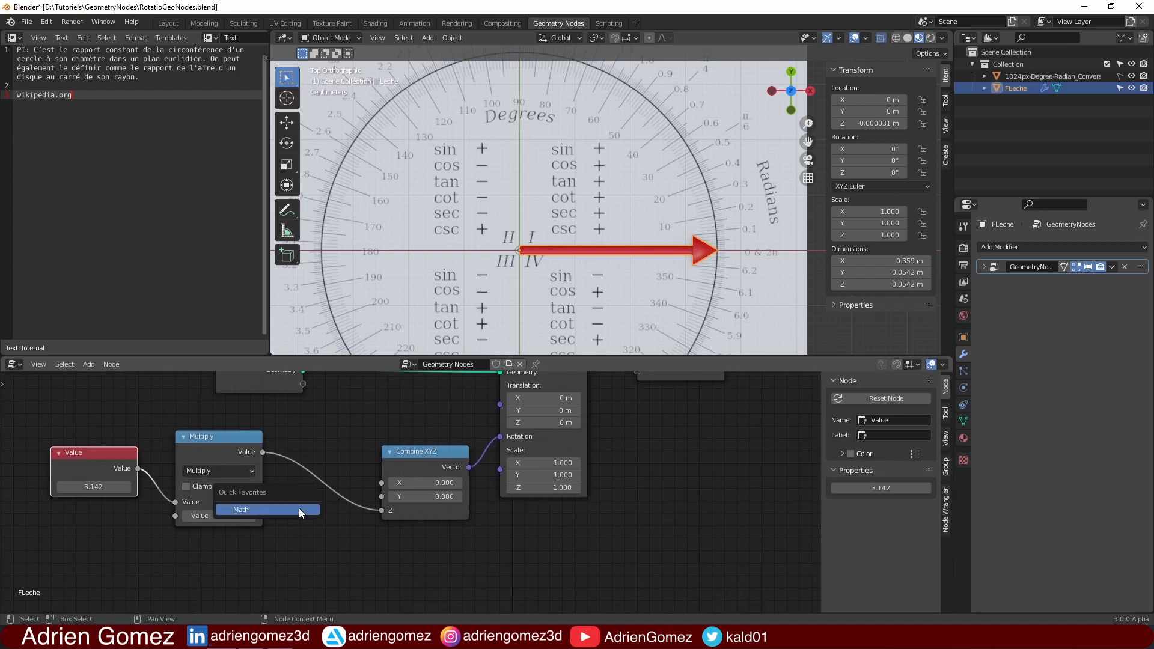
click(298, 507)
click(356, 505)
click(356, 505)
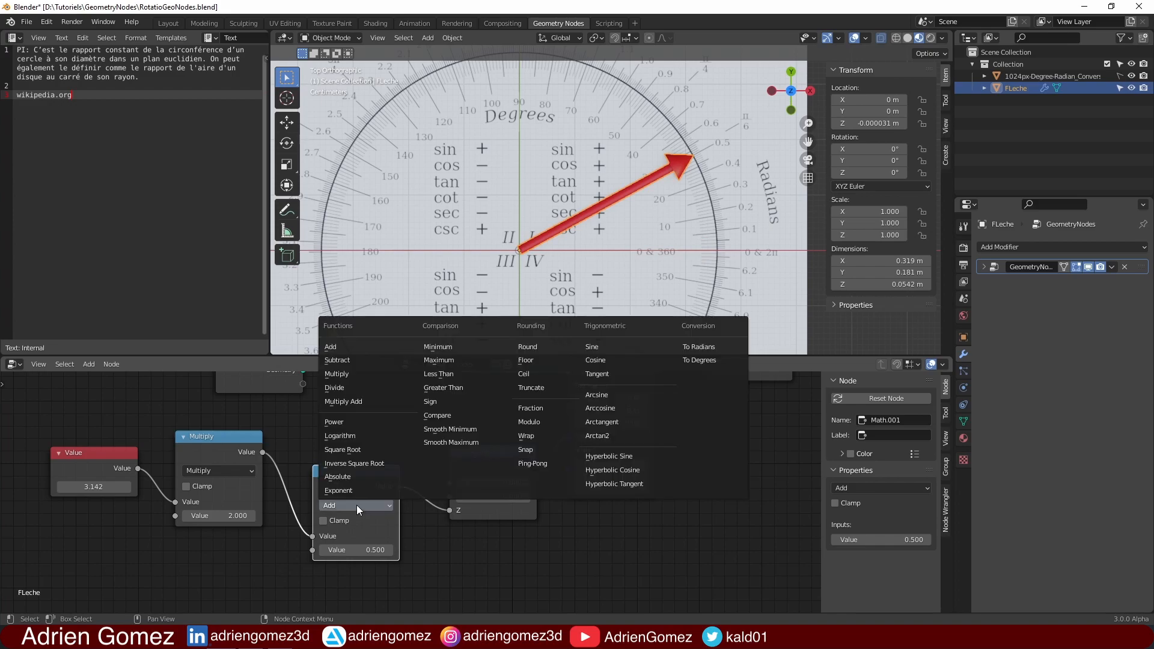
click(341, 387)
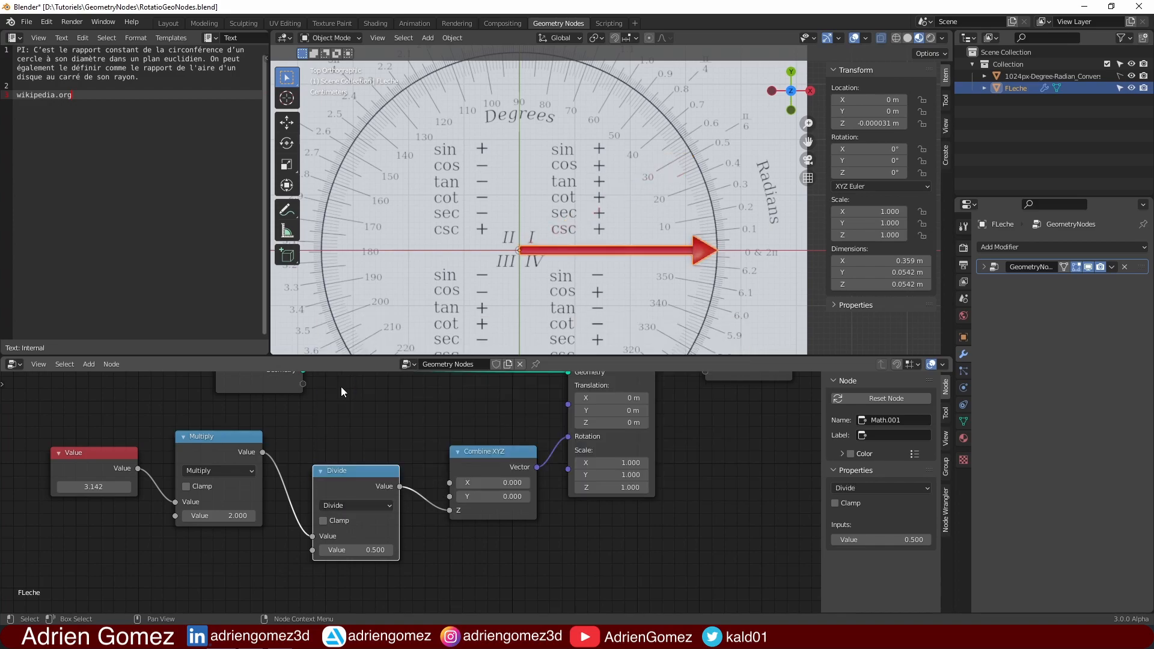
click(368, 551)
text(2)
key(Return)
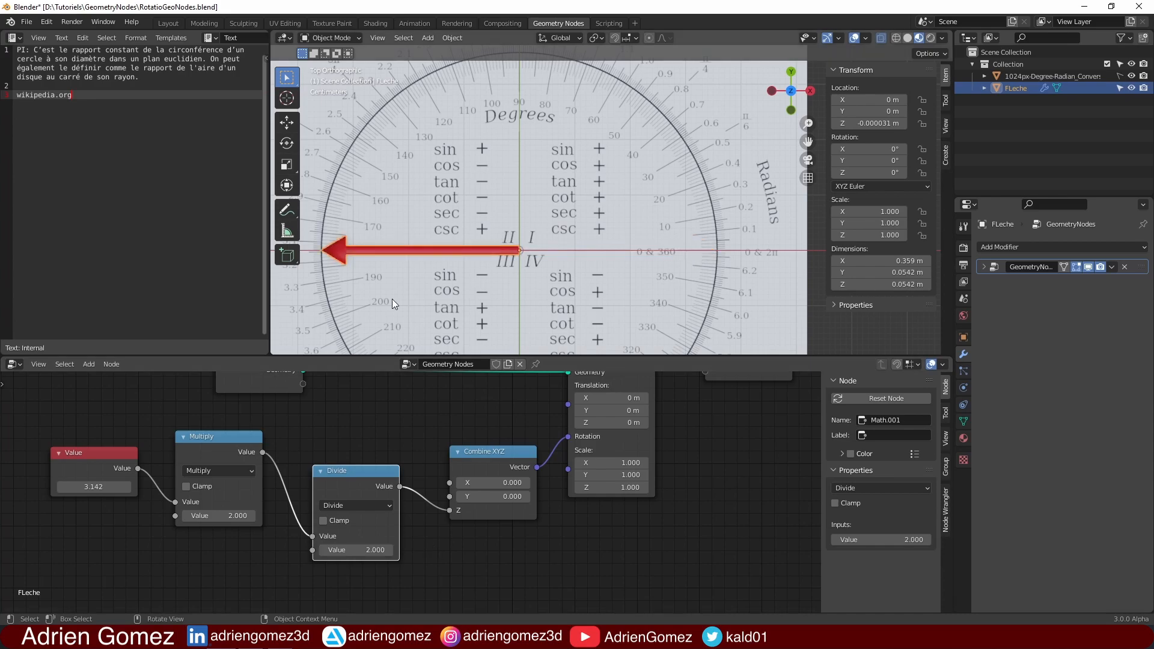
- Try second values of 4, 8 and about 43.9 on the Divide node to rotate the arrow by smaller fractions
click(369, 550)
text(4)
key(Return)
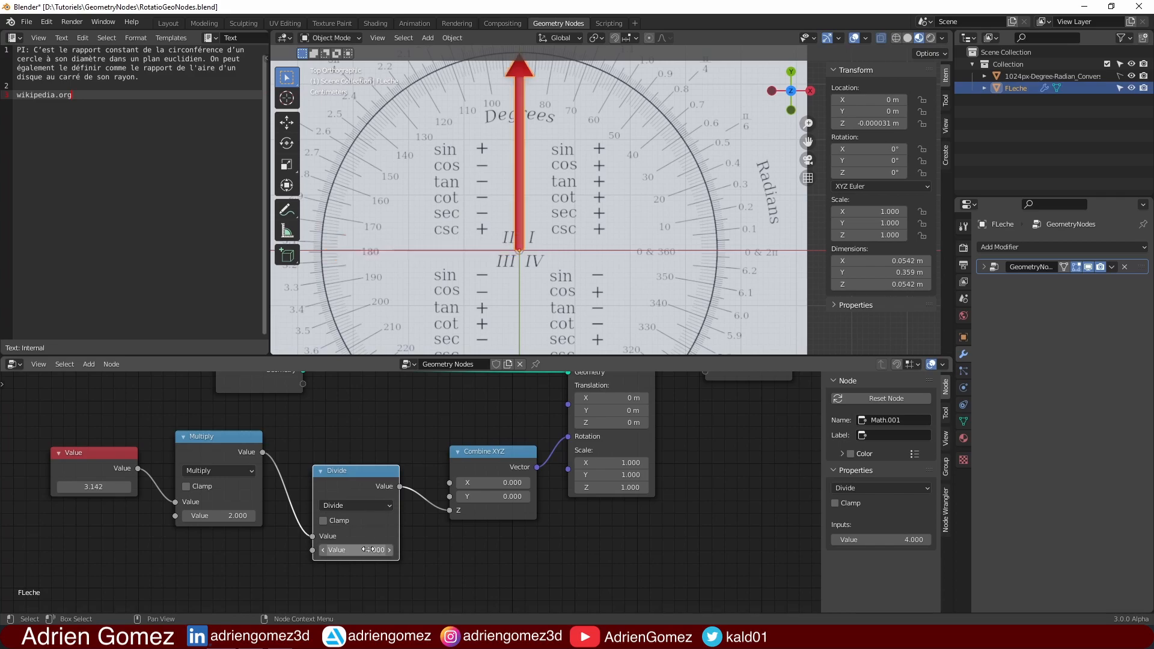
click(369, 550)
text(8)
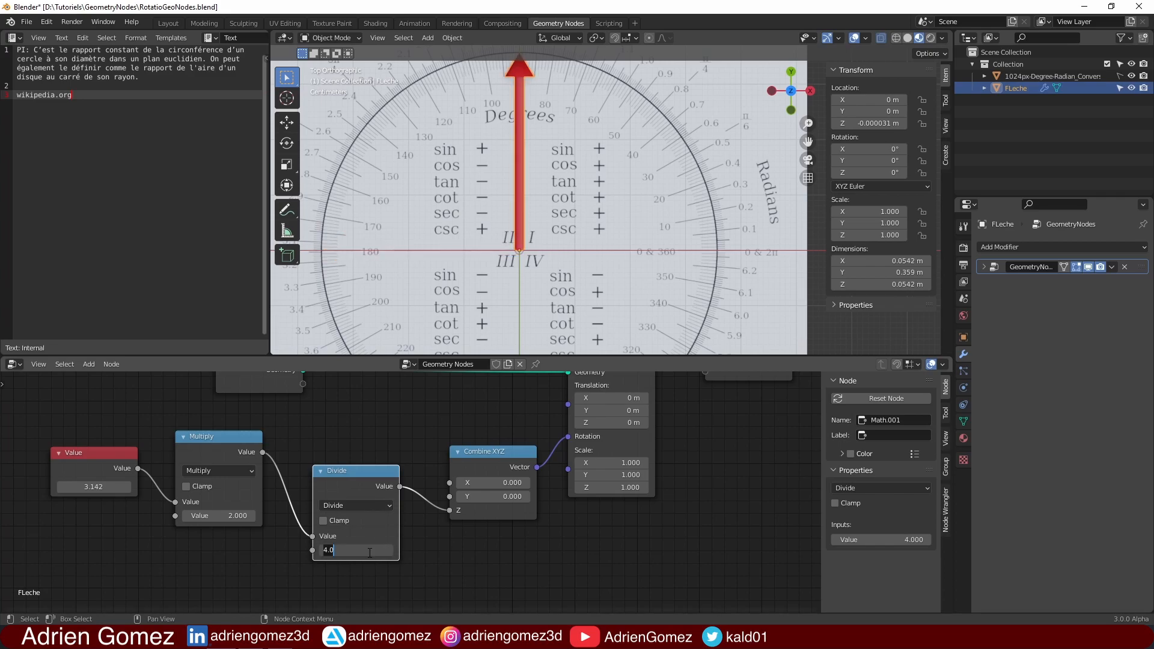
key(Return)
click(370, 550)
text(-2.1)
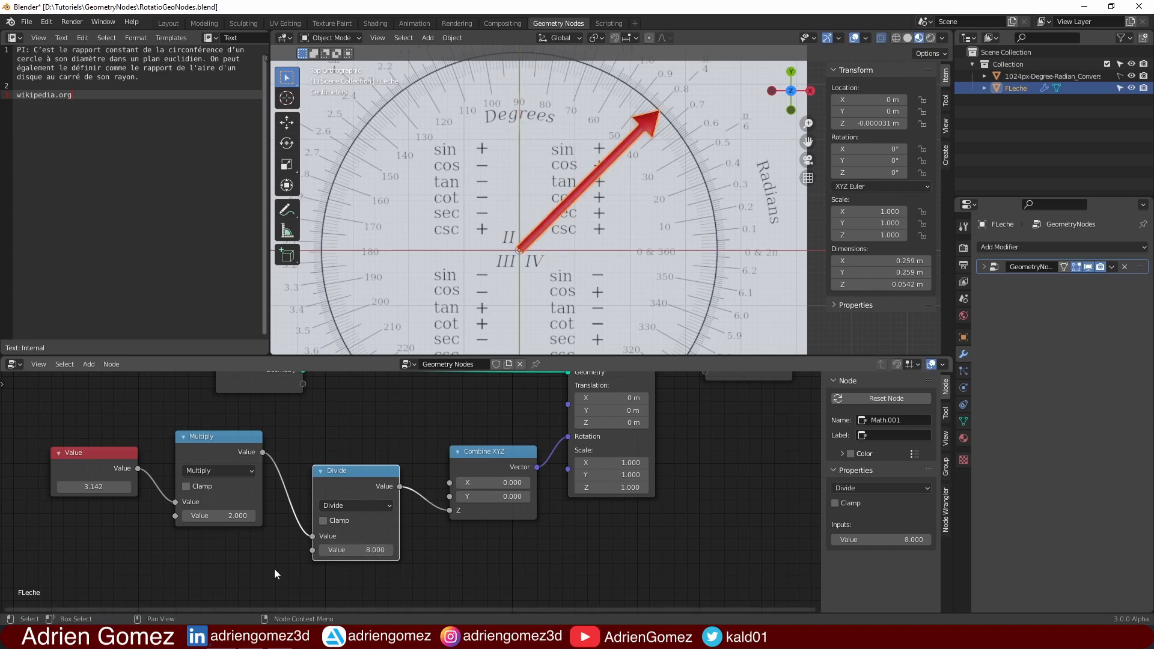
key(Return)
drag(369, 549, 417, 550)
- Set the Divide node's second value to 0 and move the Multiply and Value nodes closer to it
click(376, 550)
text(0)
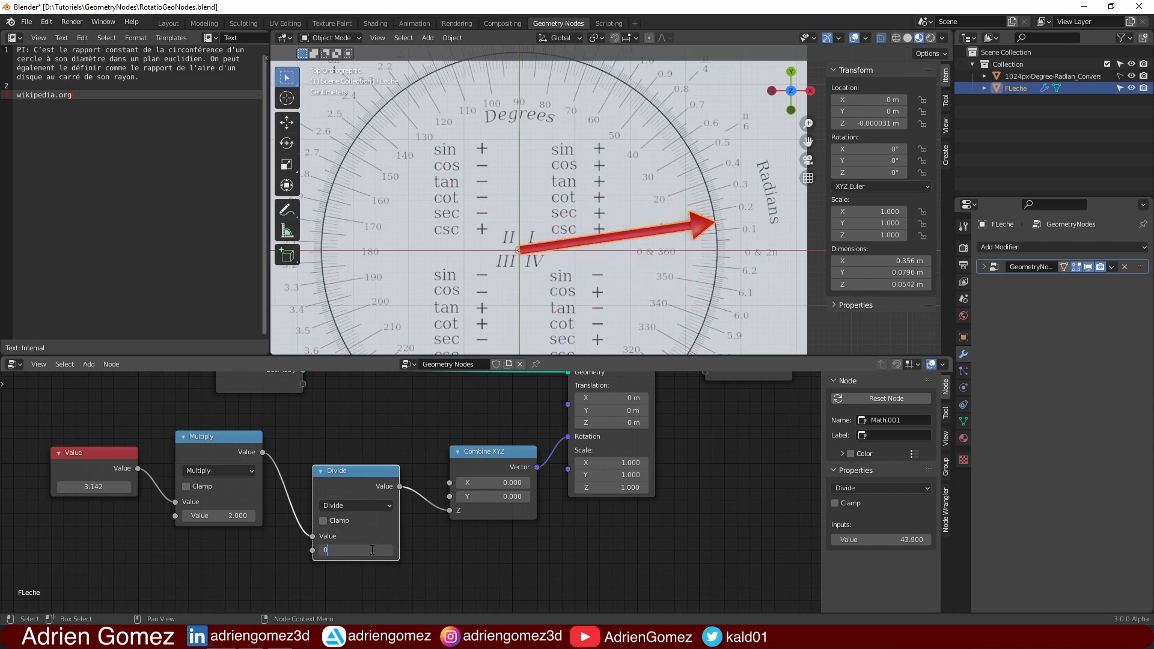
key(Return)
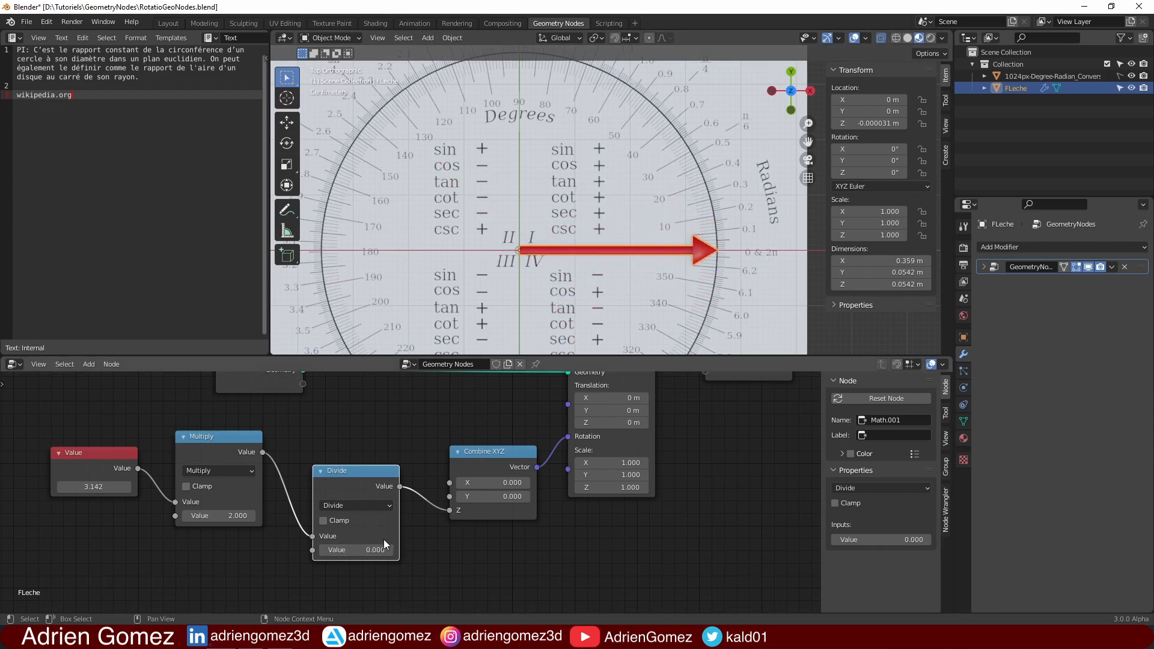
drag(174, 456, 203, 488)
drag(84, 461, 116, 513)
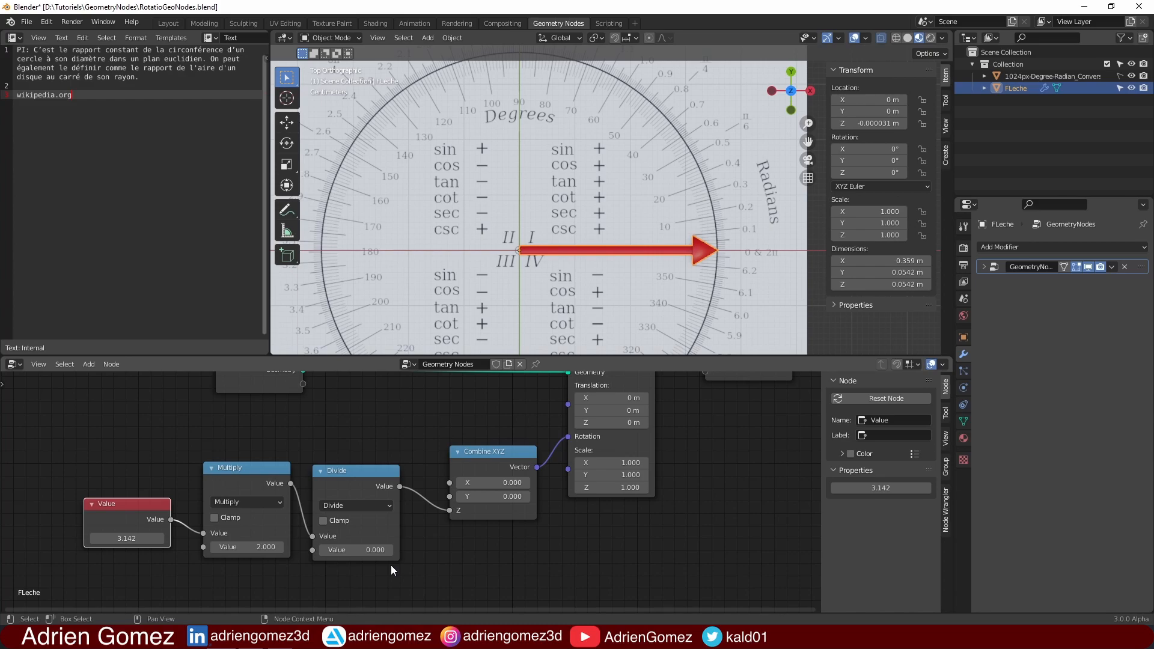
- Add a Random Value node with the Vector data type beside the Transform node and delete it again
key(shift+a)
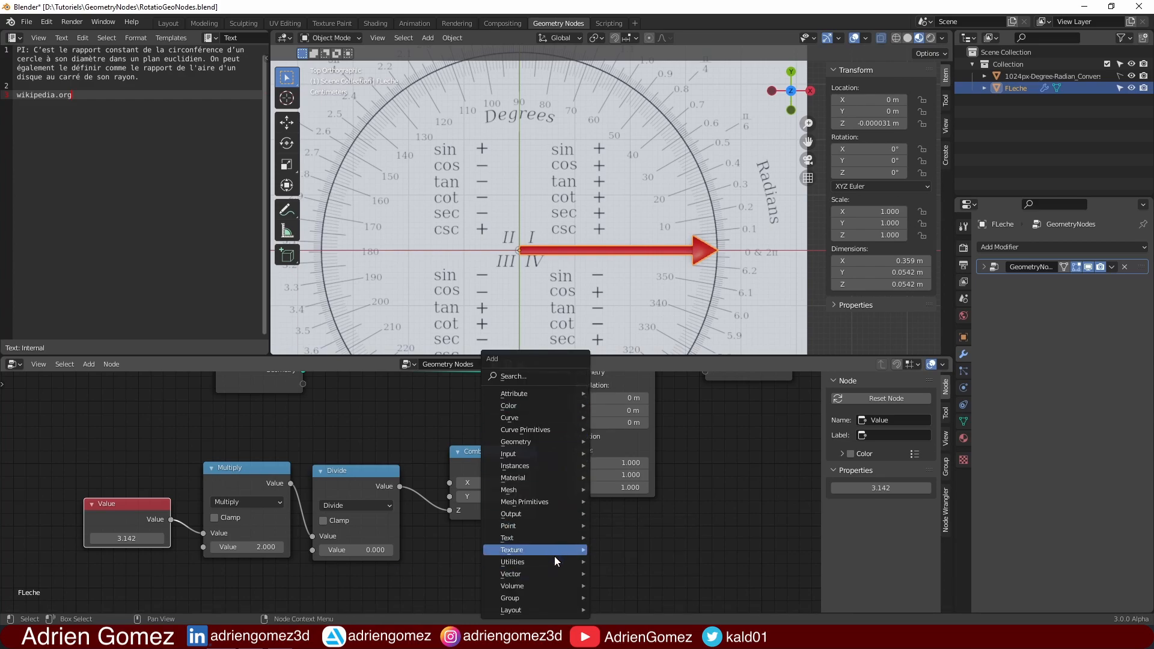
mouse_move(553, 562)
click(631, 562)
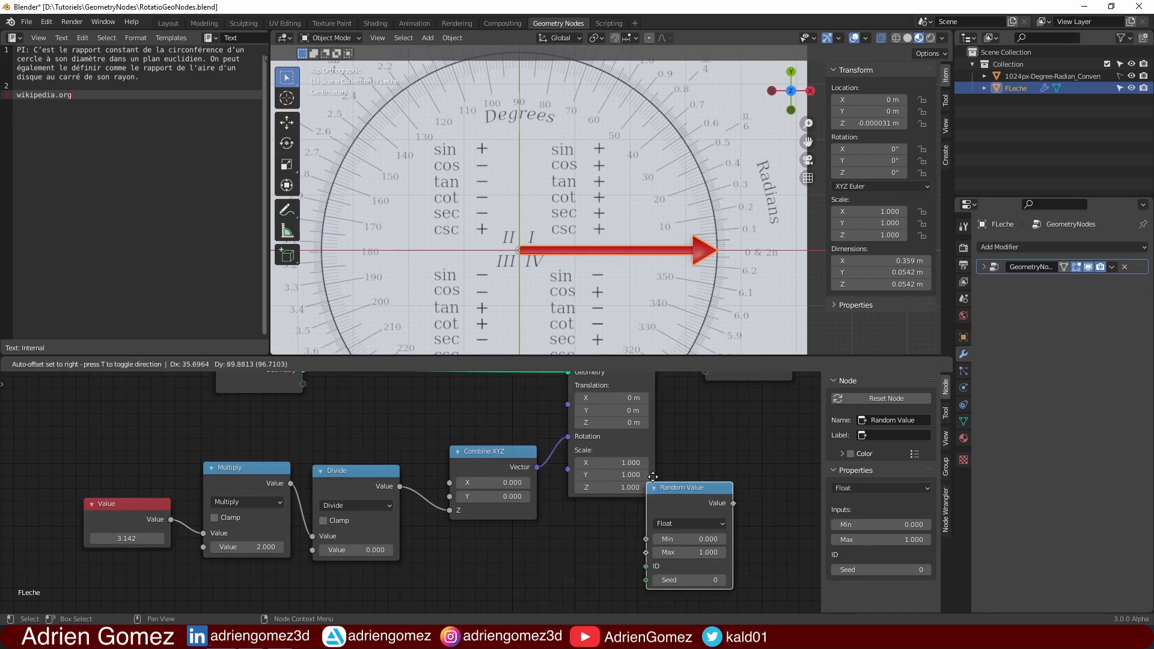
click(709, 439)
click(726, 487)
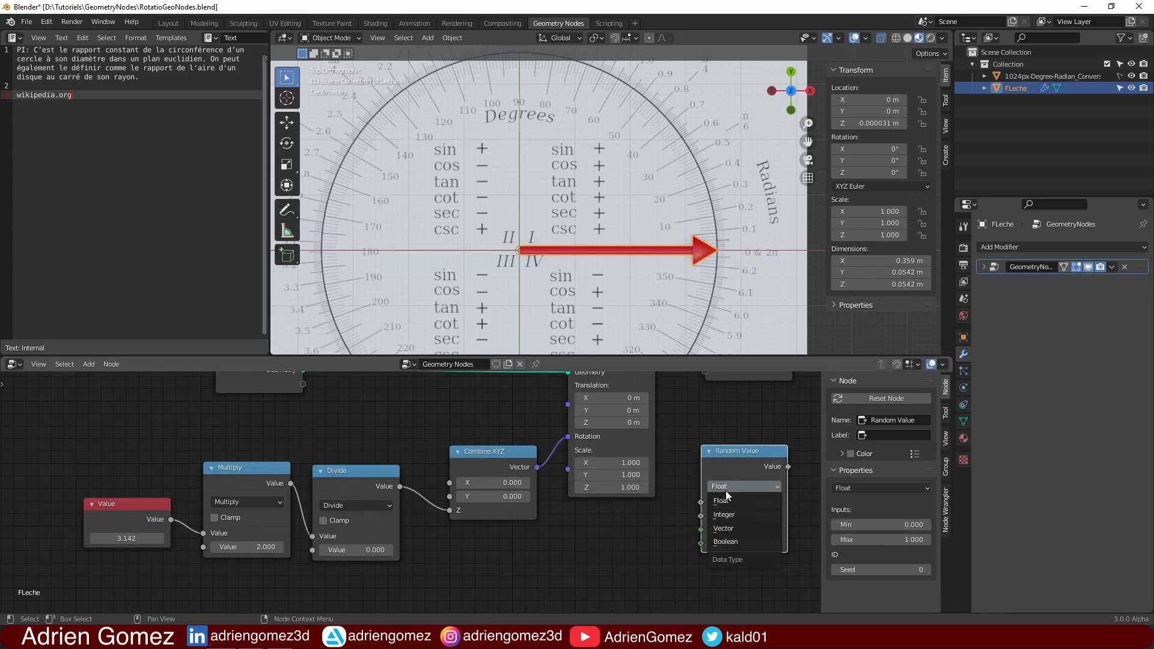
click(728, 529)
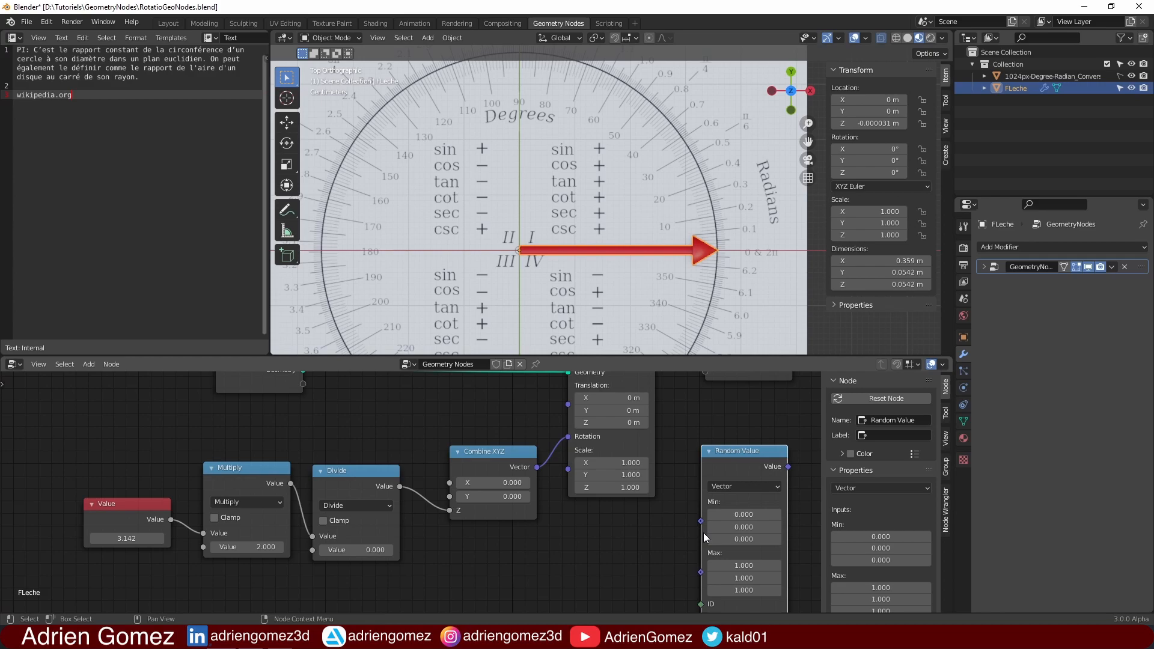
scroll(704, 532, down, 2)
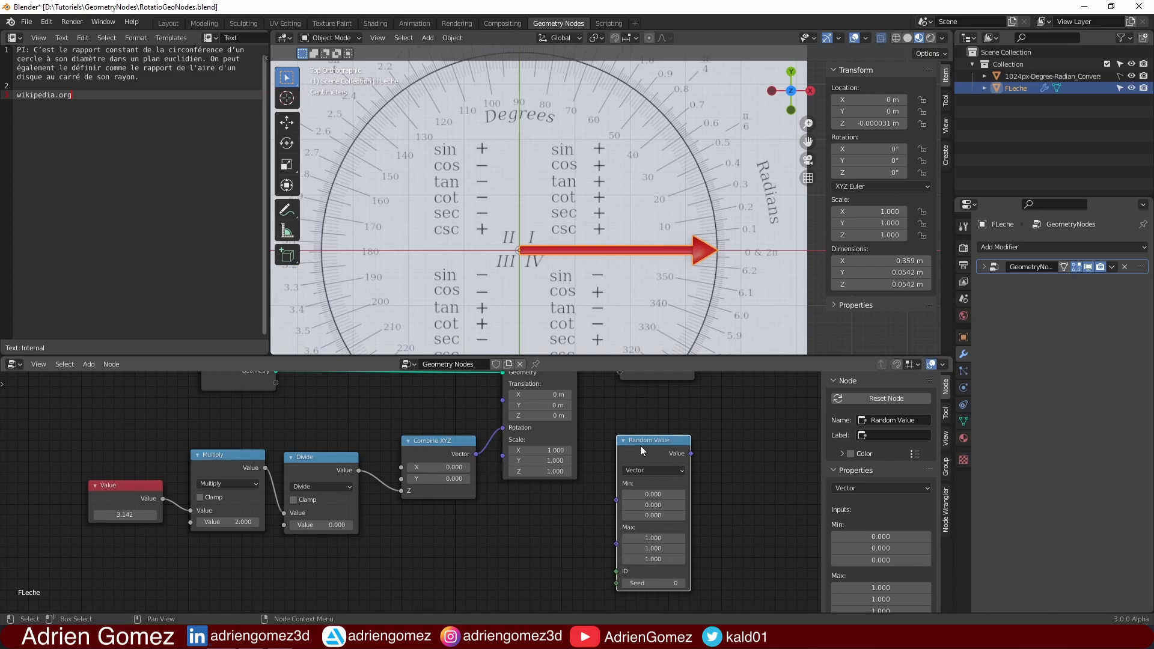
key(x)
- Add a Math node set to To Radians below the Divide node and connect it to the Z input of Combine XYZ
key(Home)
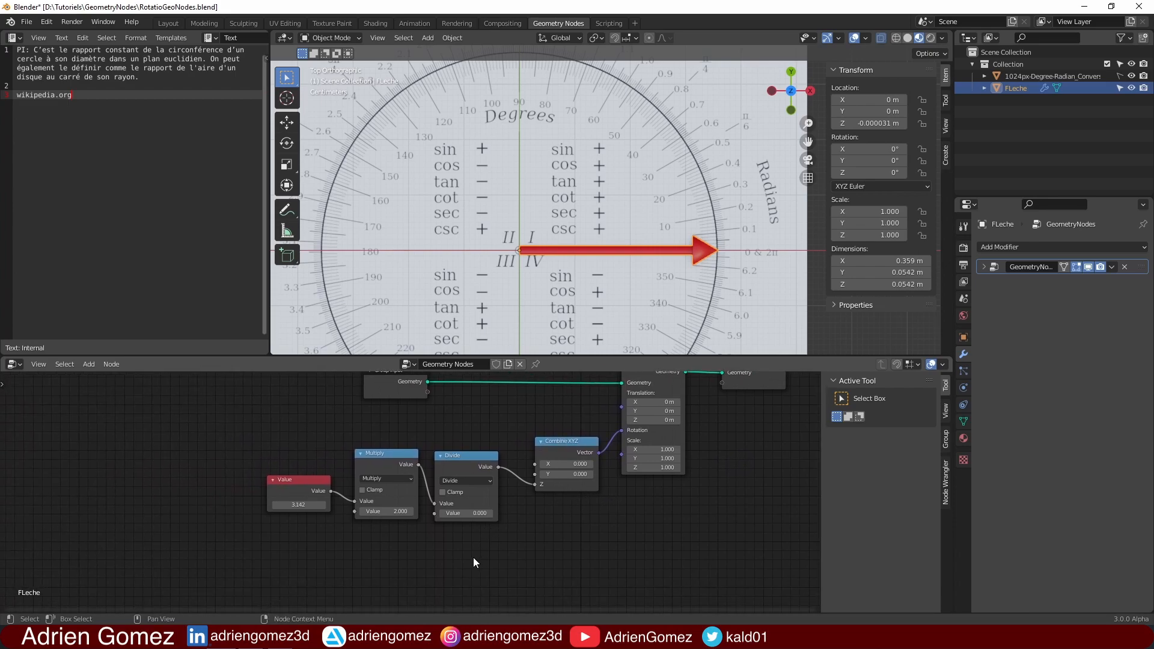
key(shift+a)
click(390, 571)
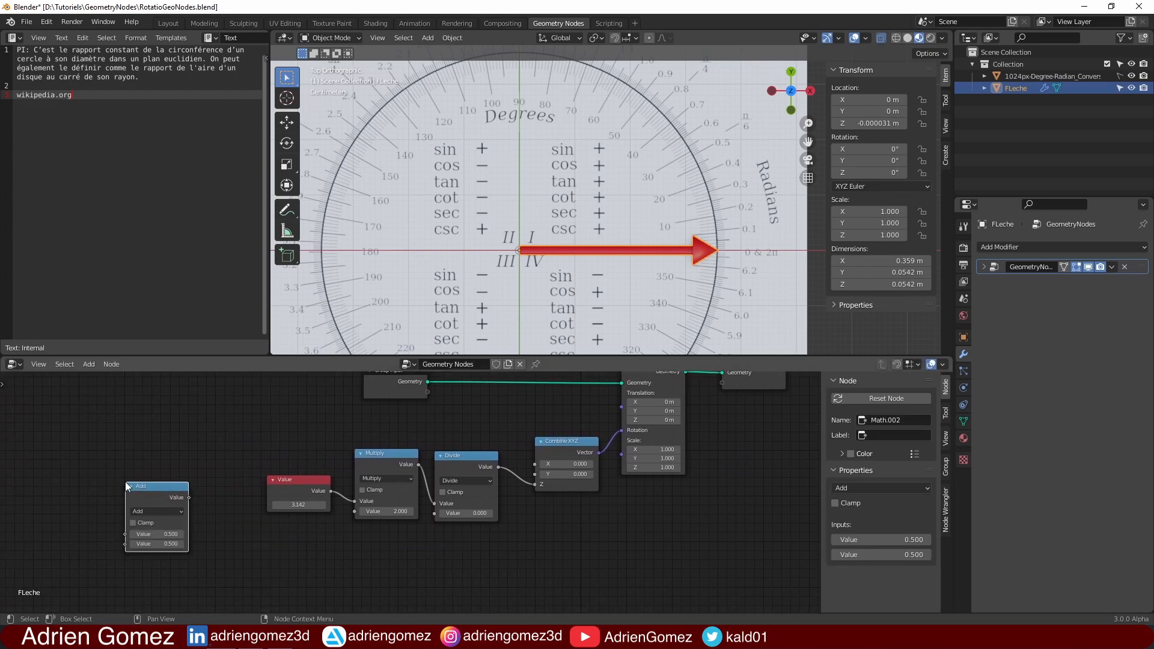
click(148, 509)
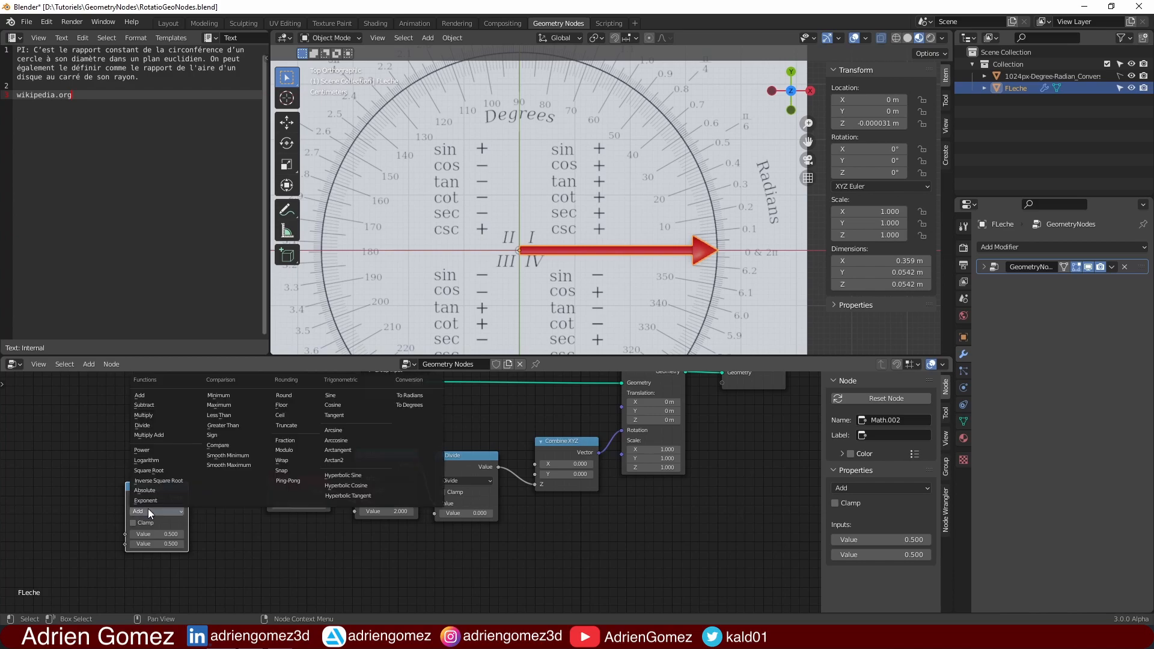
click(399, 396)
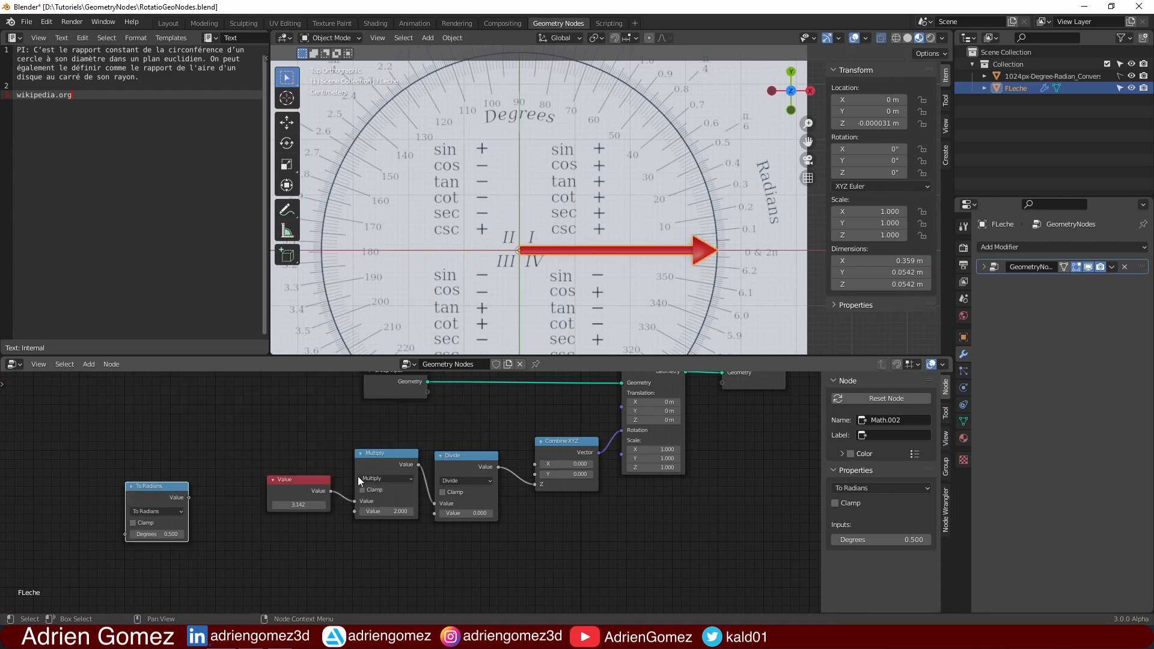
key(g)
click(424, 567)
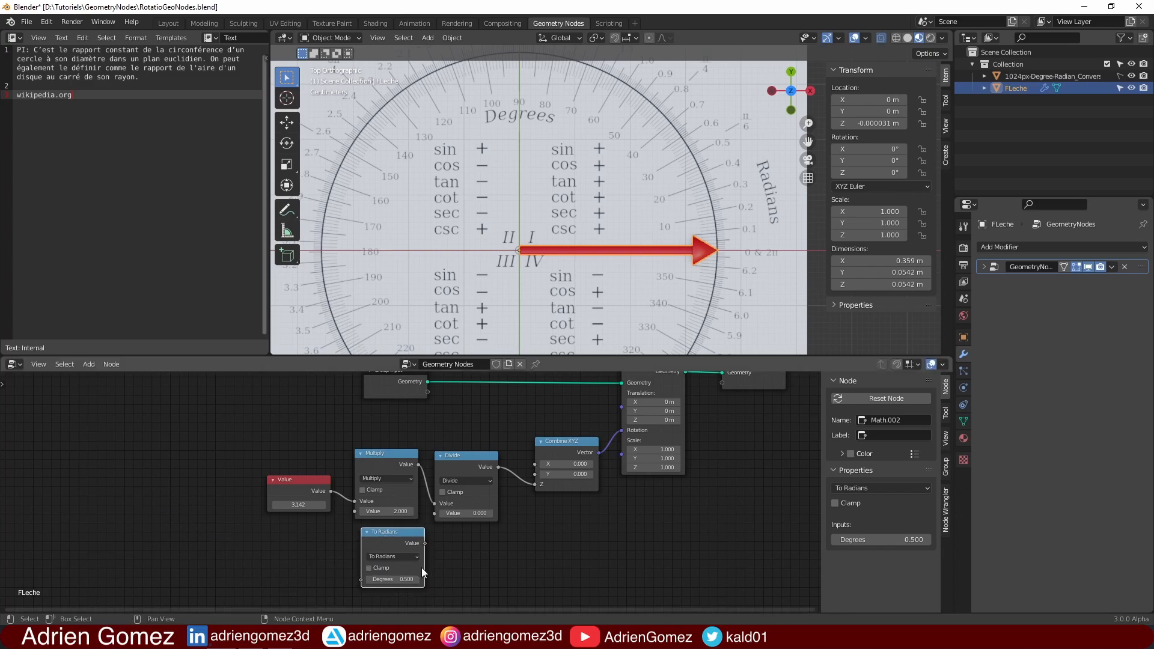
mouse_move(533, 485)
mouse_down()
mouse_move(501, 466)
mouse_move(423, 553)
mouse_move(485, 561)
mouse_move(534, 486)
mouse_up()
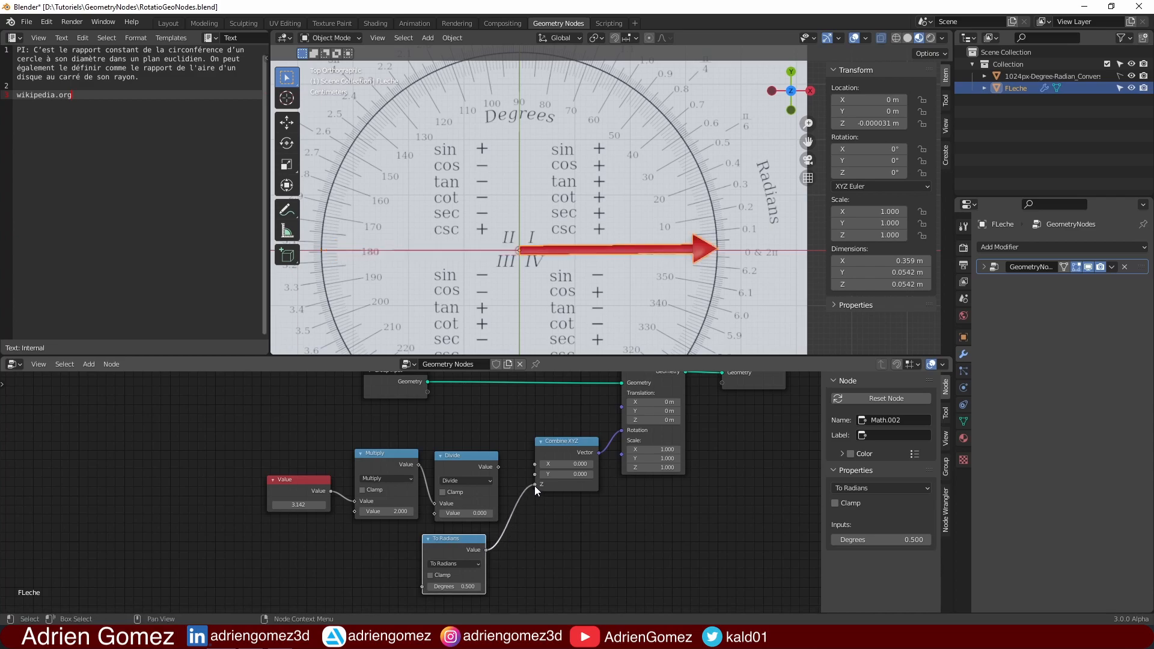
- Set the To Radians node's Degrees to 90 and slide the value slightly down to 89.5
click(452, 588)
text(90)
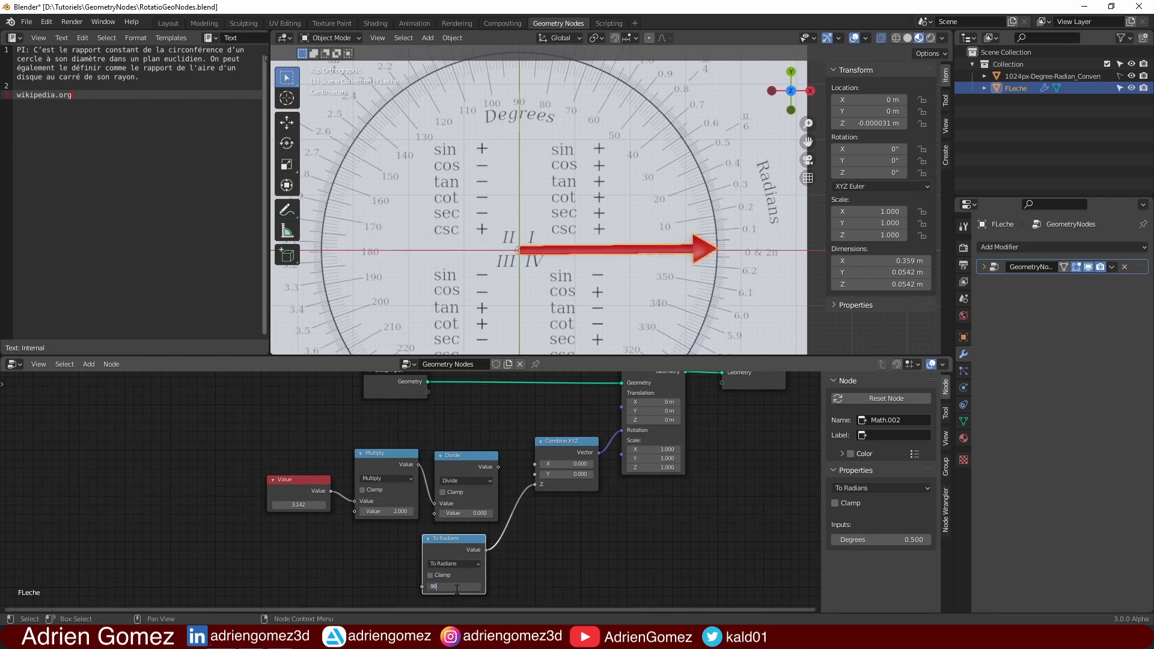
key(Return)
drag(492, 586, 461, 590)
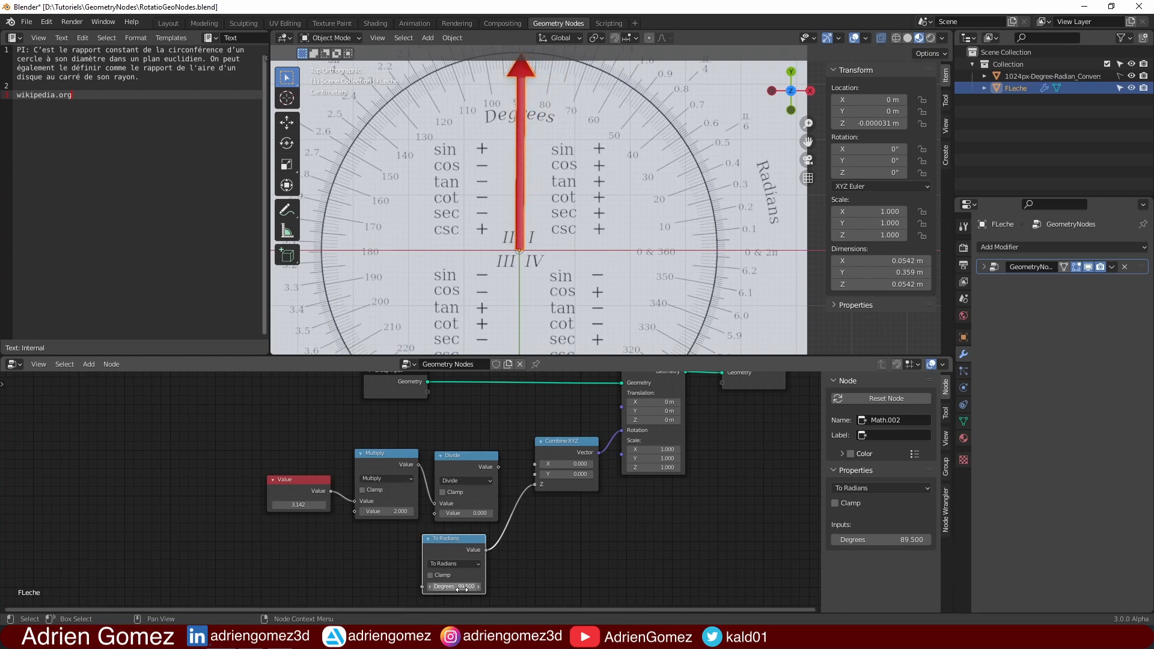